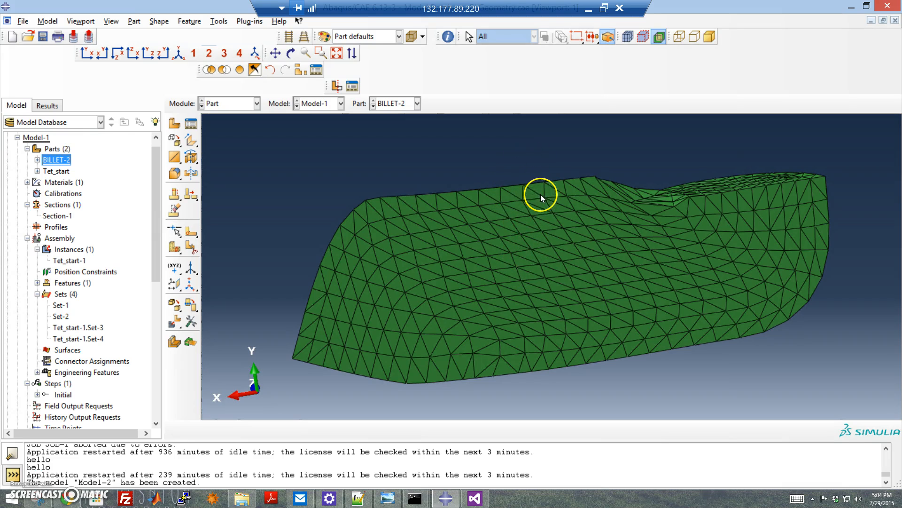
# Step: Inspect the BILLET-2 and Tet_start parts of Model-1 and view Tet_start's mesh in the Mesh module
pyautogui.keyDown('ctrl'); pyautogui.keyDown('alt'); pyautogui.moveTo(538, 202); pyautogui.dragTo(560, 316); pyautogui.keyUp('alt'); pyautogui.keyUp('ctrl')
pyautogui.click(57, 172)
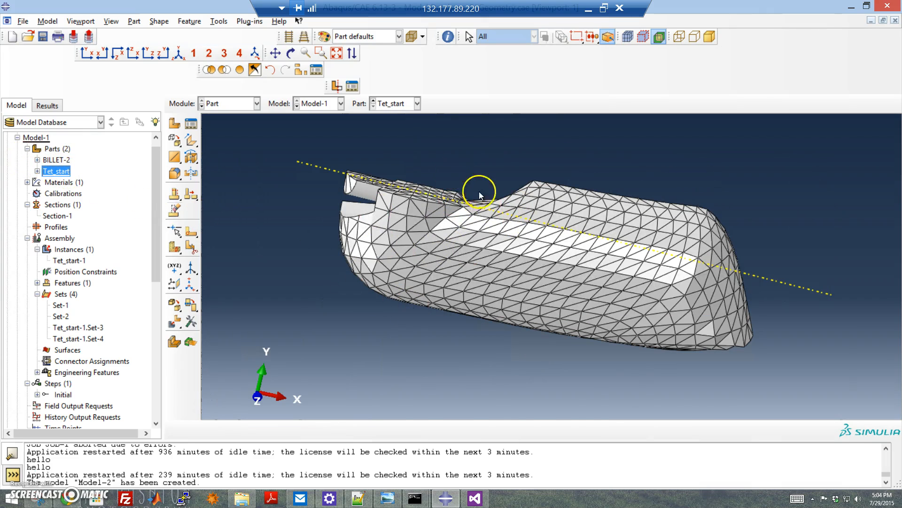
pyautogui.keyDown('ctrl'); pyautogui.keyDown('alt'); pyautogui.moveTo(463, 212); pyautogui.dragTo(545, 263); pyautogui.keyUp('alt'); pyautogui.keyUp('ctrl')
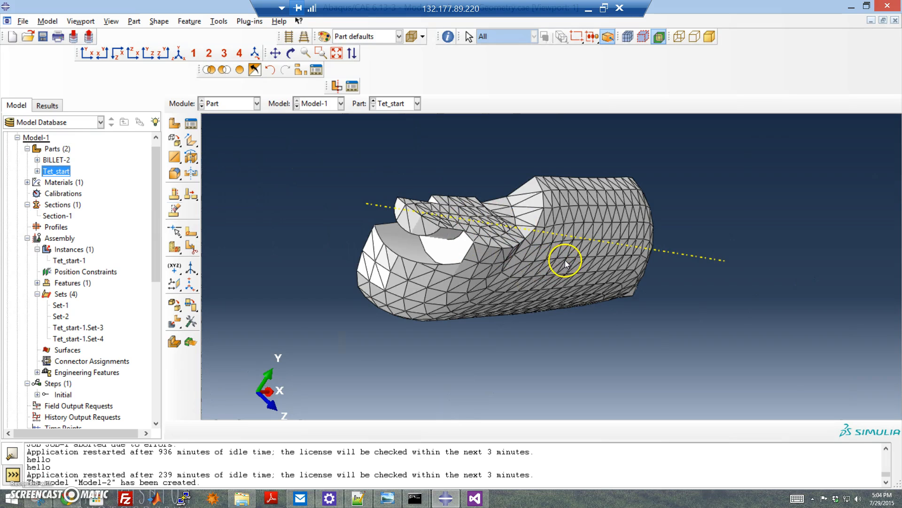
pyautogui.keyDown('ctrl'); pyautogui.keyDown('alt'); pyautogui.moveTo(485, 249); pyautogui.dragTo(453, 262); pyautogui.keyUp('alt'); pyautogui.keyUp('ctrl')
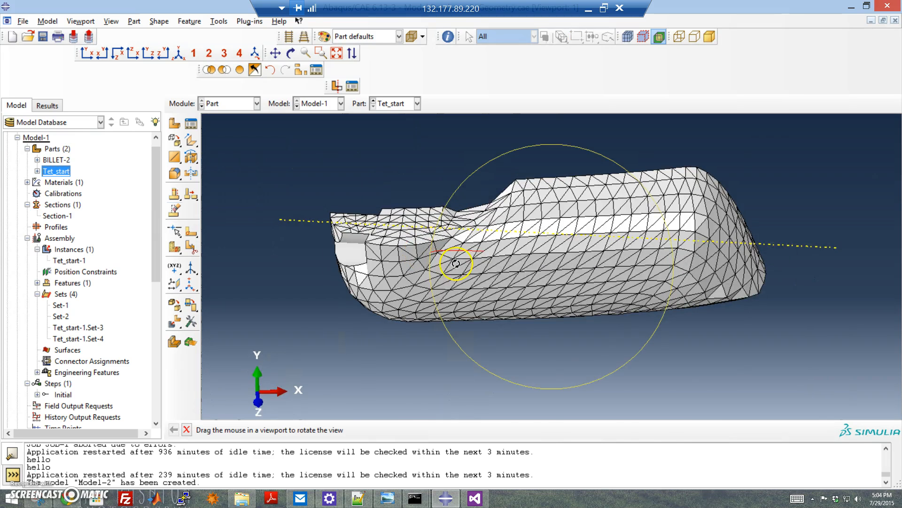
pyautogui.click(244, 104)
pyautogui.click(225, 181)
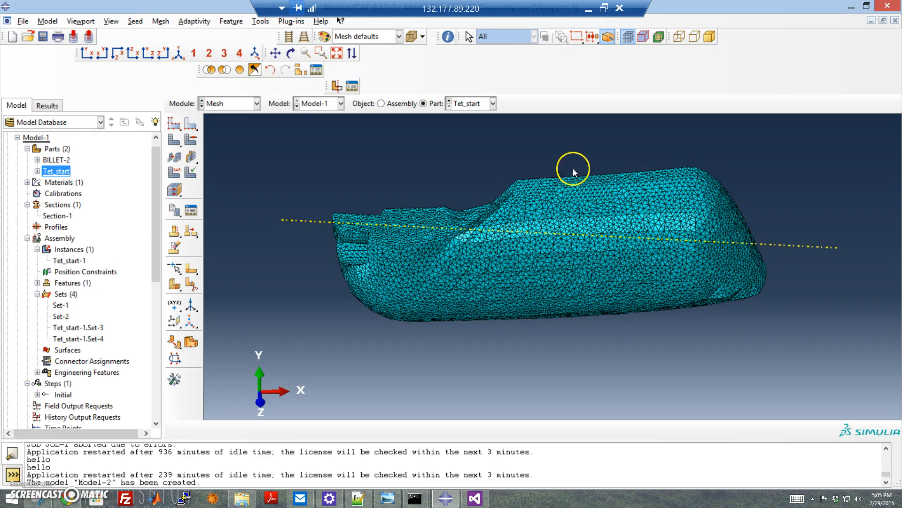
# Step: Import the deformed BILLET-1 instance from ECAP_J2.odb into Model-2's parts, using Step-1 increment 349
pyautogui.click(17, 138)
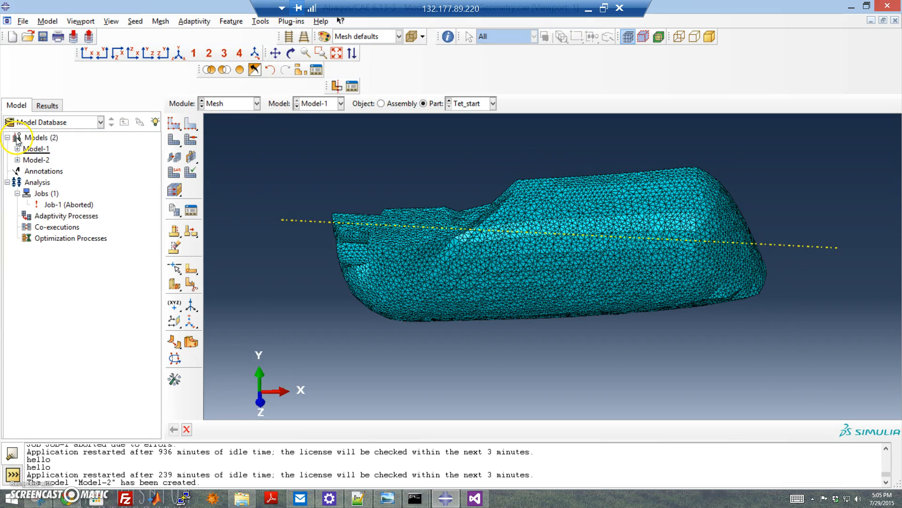
pyautogui.click(17, 160)
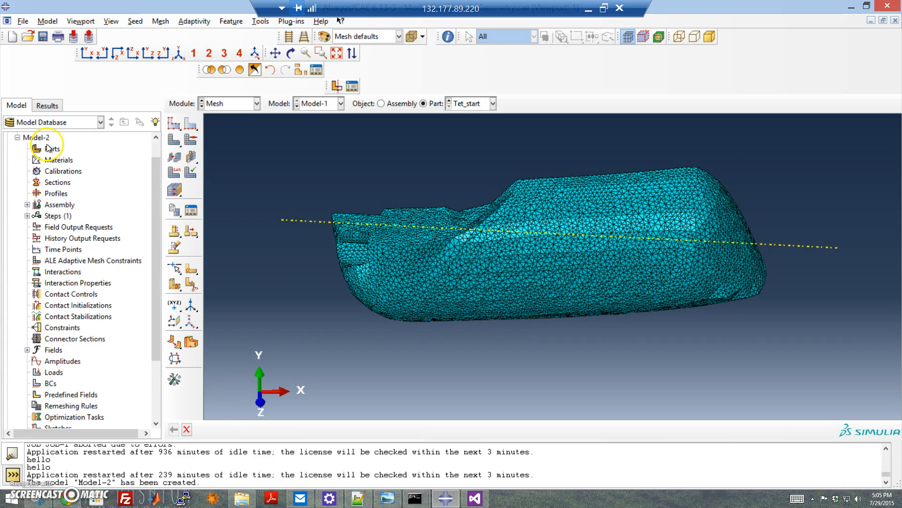
pyautogui.rightClick(49, 149)
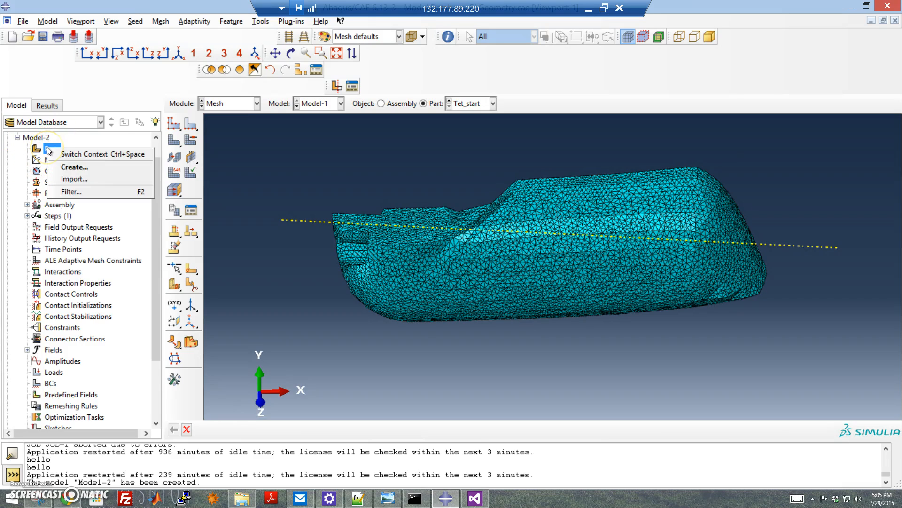
pyautogui.click(74, 179)
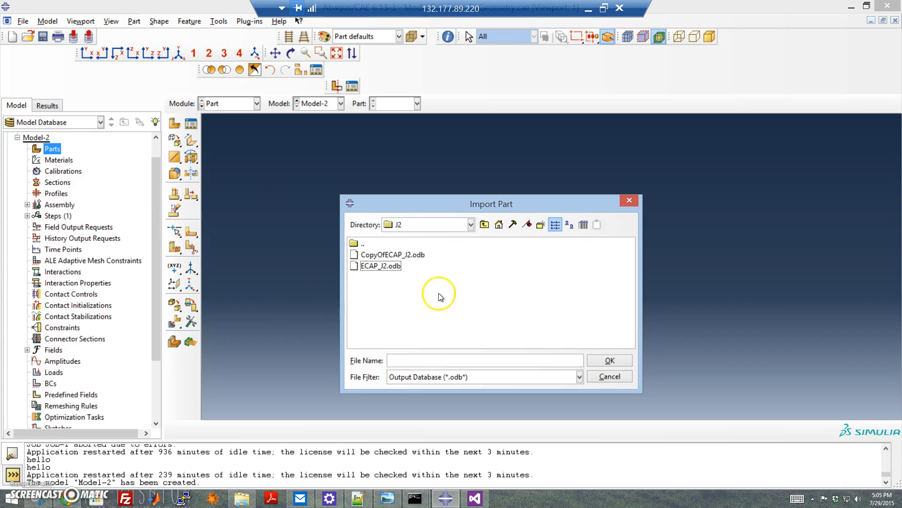
pyautogui.click(383, 267)
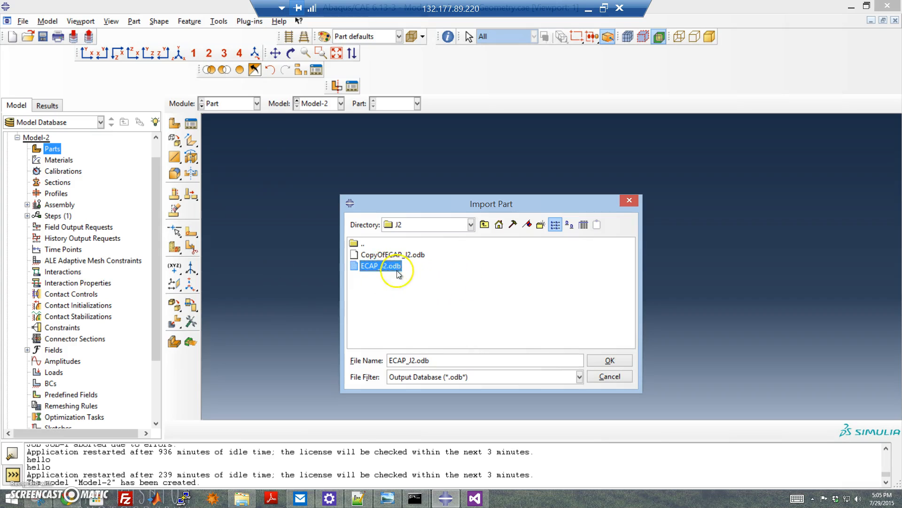
pyautogui.click(607, 360)
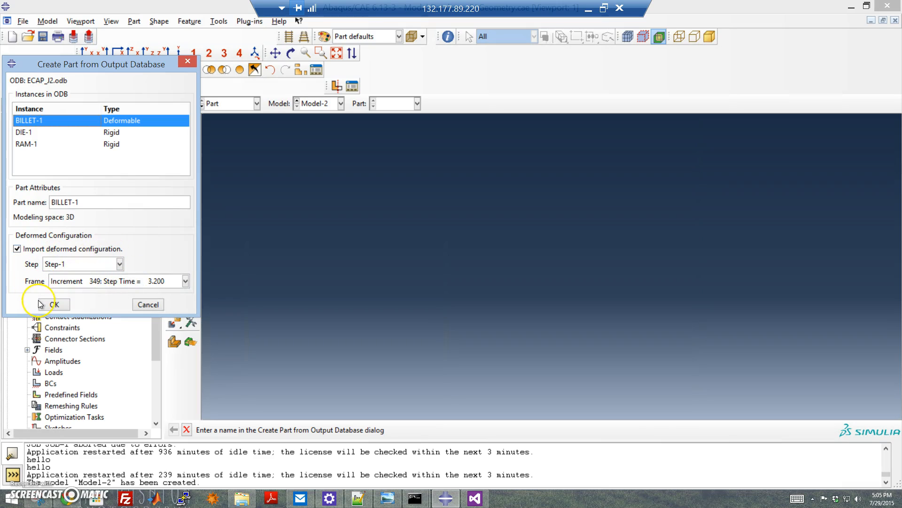
pyautogui.click(54, 305)
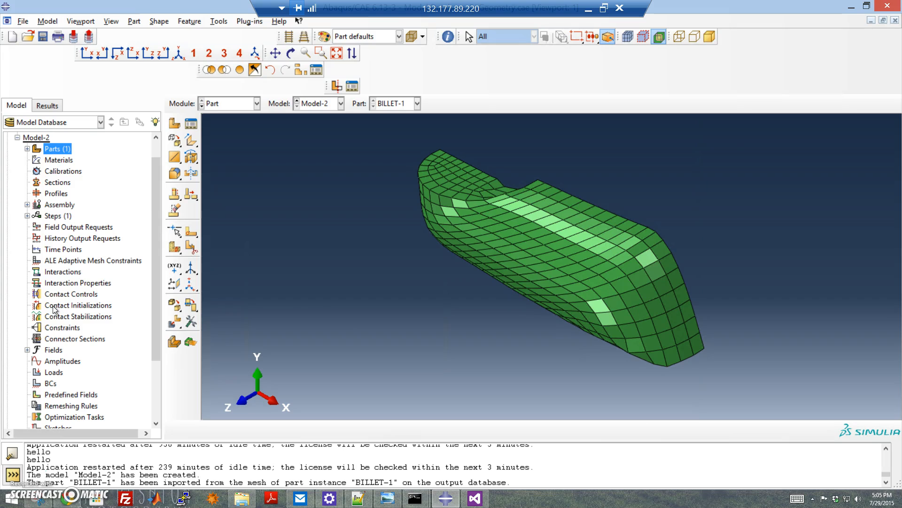
# Step: Try to apply a shape feature tool to the imported BILLET-1 orphan mesh part
pyautogui.keyDown('ctrl'); pyautogui.keyDown('alt'); pyautogui.moveTo(530, 216); pyautogui.dragTo(502, 252); pyautogui.keyUp('alt'); pyautogui.keyUp('ctrl')
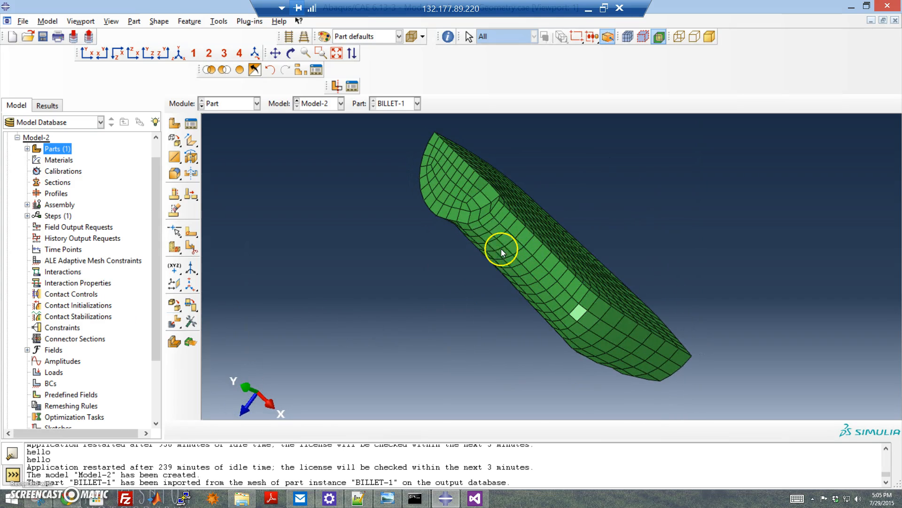
pyautogui.keyDown('ctrl'); pyautogui.keyDown('alt'); pyautogui.moveTo(497, 198); pyautogui.dragTo(484, 306); pyautogui.keyUp('alt'); pyautogui.keyUp('ctrl')
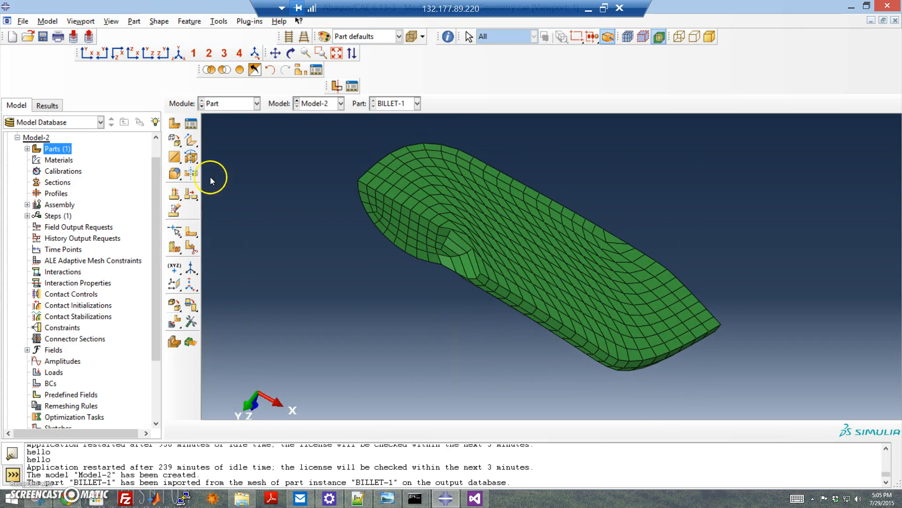
pyautogui.click(192, 160)
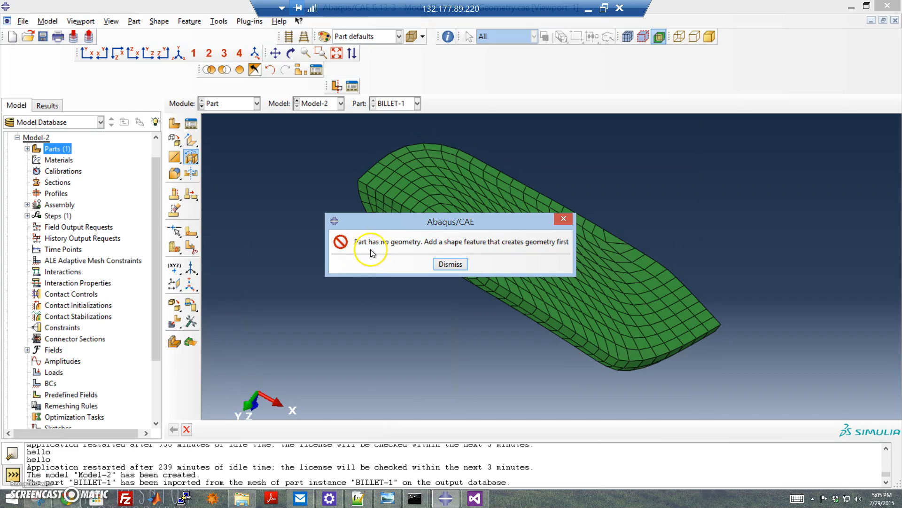
pyautogui.click(451, 264)
# Step: Create a geometry part named Test from the BILLET-1 mesh in Model-2 with Create geometry from mesh, adding volume
pyautogui.click(249, 21)
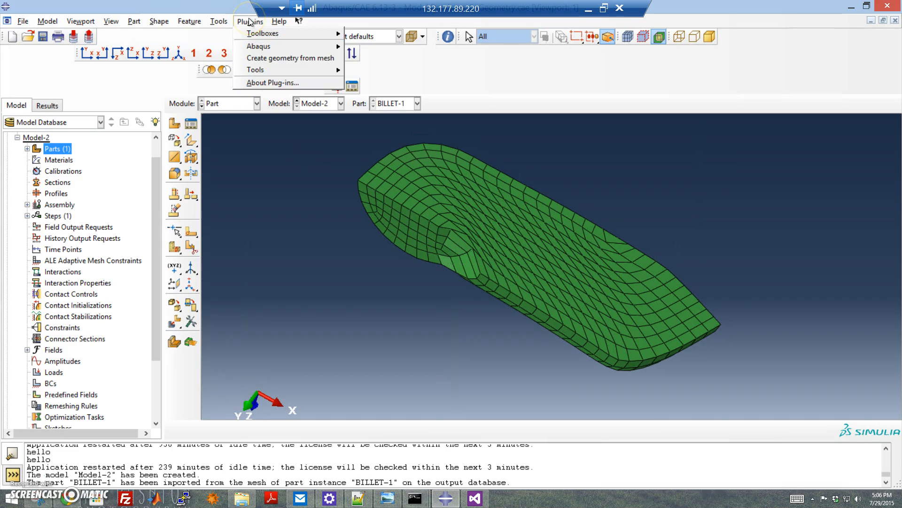
pyautogui.click(290, 58)
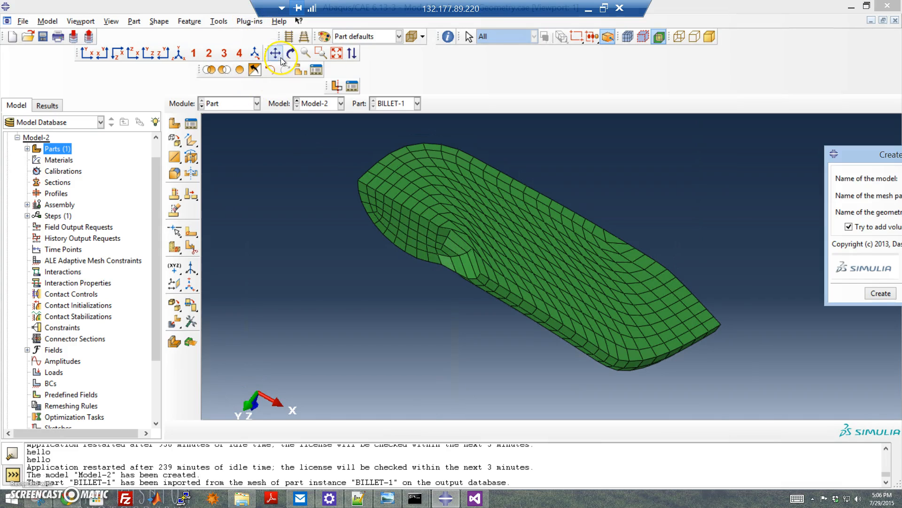
pyautogui.moveTo(854, 158); pyautogui.dragTo(465, 154)
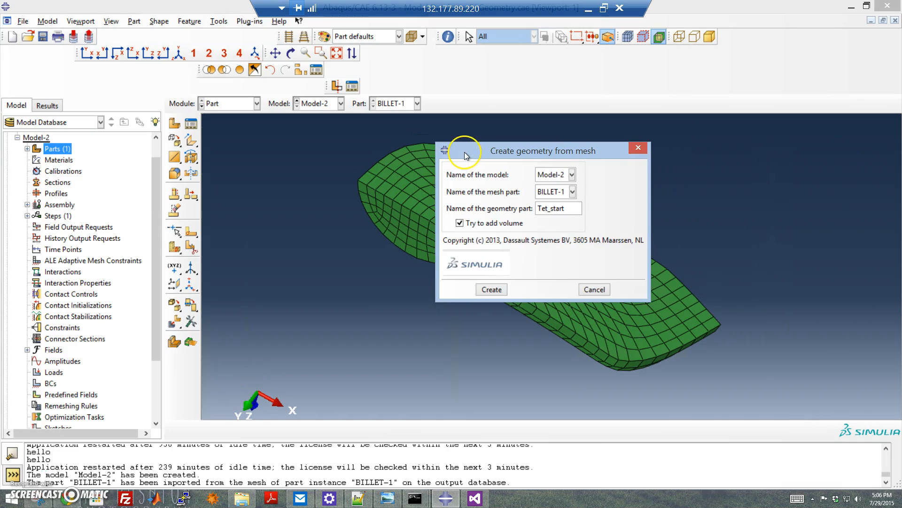
pyautogui.click(459, 223)
pyautogui.moveTo(568, 208); pyautogui.dragTo(528, 209)
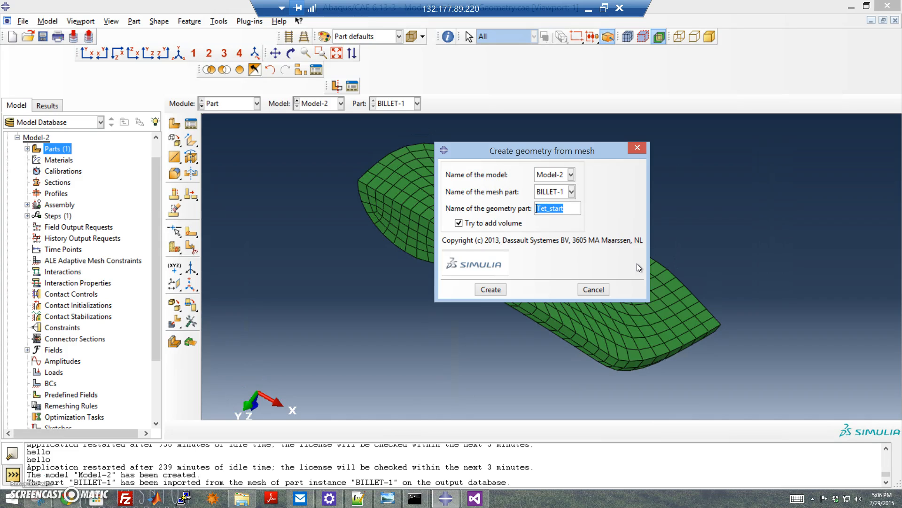
pyautogui.write('Test')
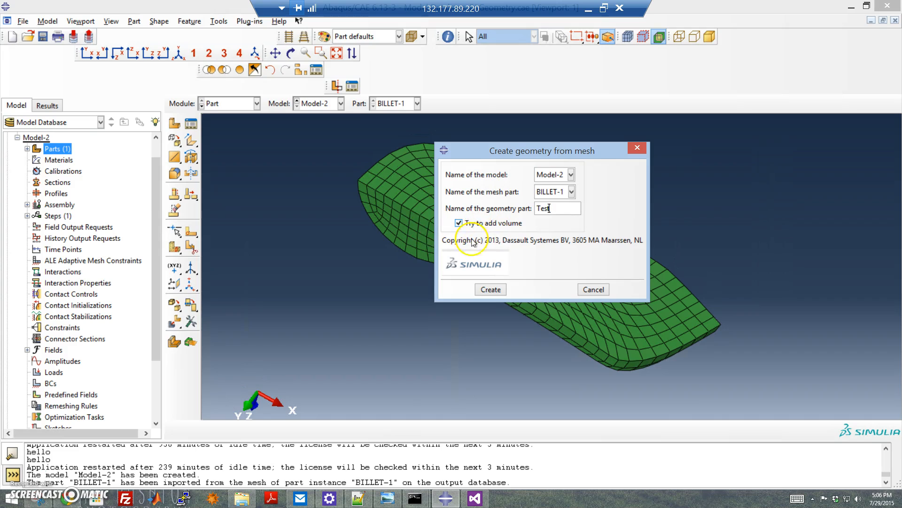
pyautogui.click(491, 290)
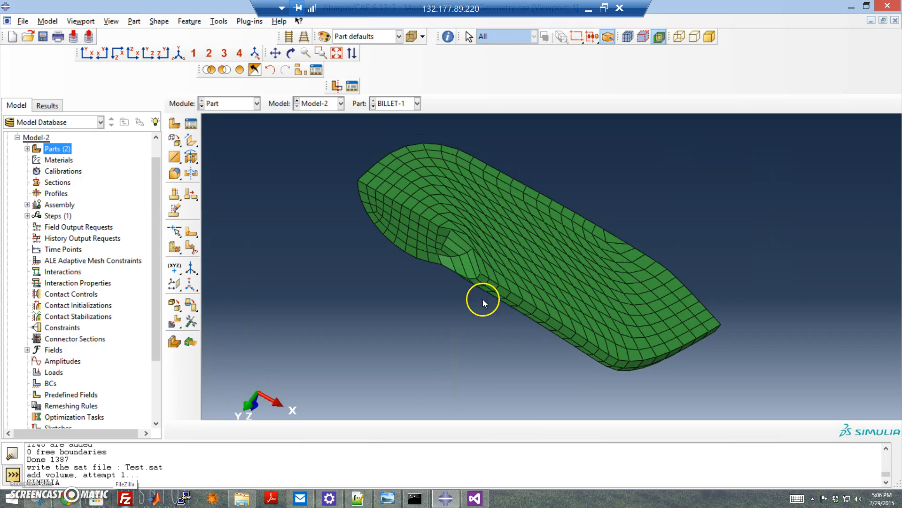
# Step: Display the Test part and rotate it to examine its faceted geometry
pyautogui.click(27, 148)
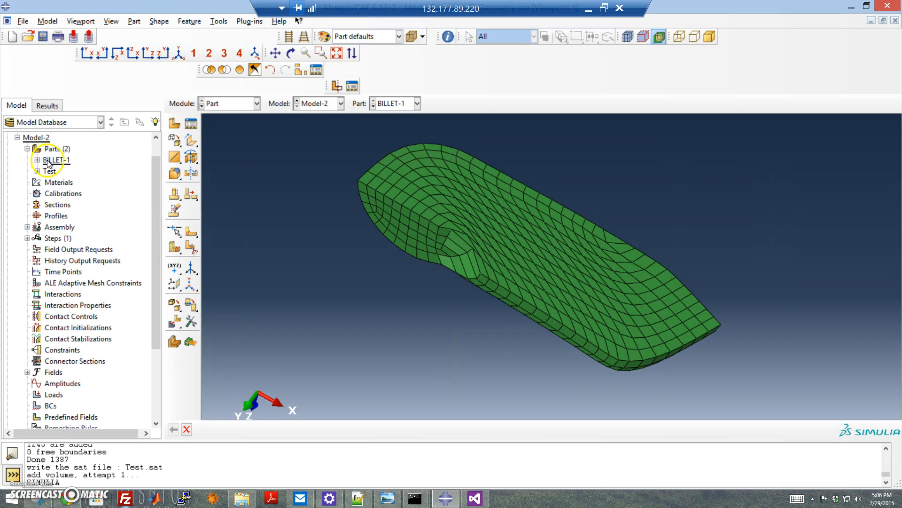
pyautogui.doubleClick(49, 171)
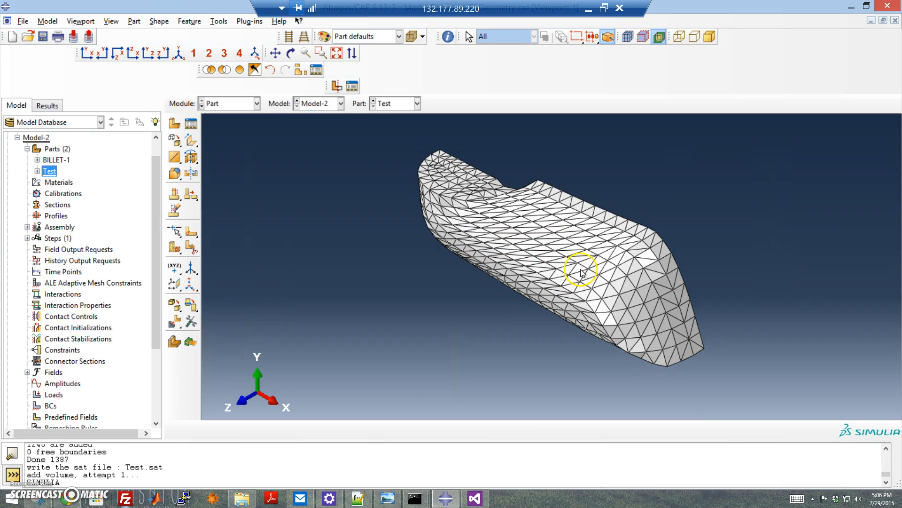
pyautogui.keyDown('ctrl'); pyautogui.keyDown('alt'); pyautogui.moveTo(572, 274); pyautogui.dragTo(500, 292); pyautogui.keyUp('alt'); pyautogui.keyUp('ctrl')
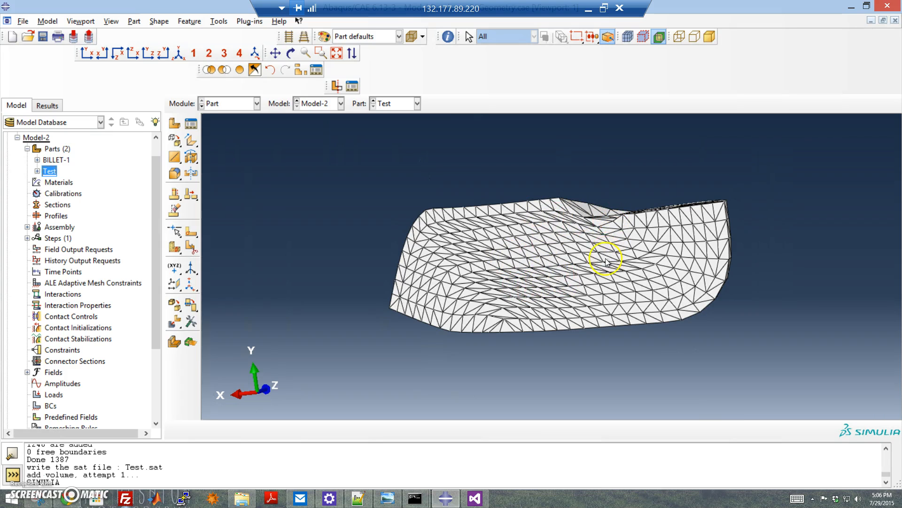
pyautogui.keyDown('ctrl'); pyautogui.keyDown('alt'); pyautogui.moveTo(591, 254); pyautogui.dragTo(605, 282); pyautogui.keyUp('alt'); pyautogui.keyUp('ctrl')
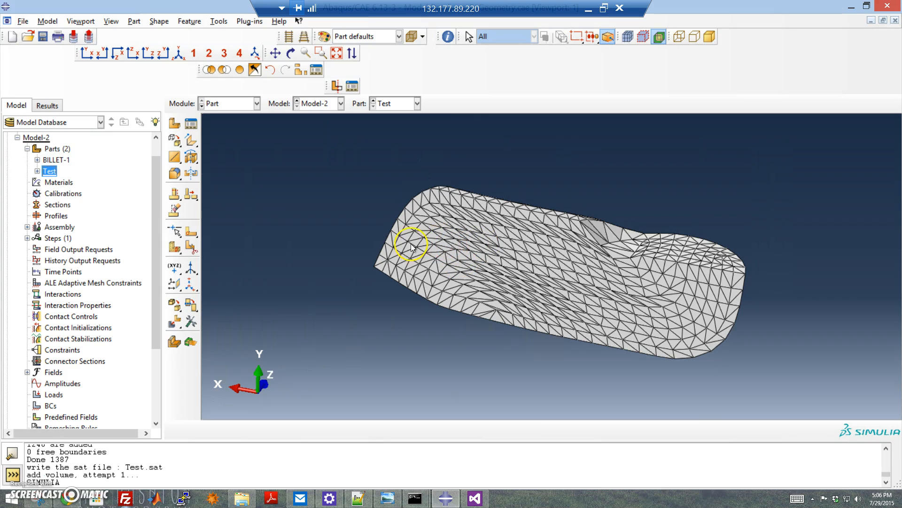
# Step: Delete the Test part from Model-2
pyautogui.rightClick(50, 171)
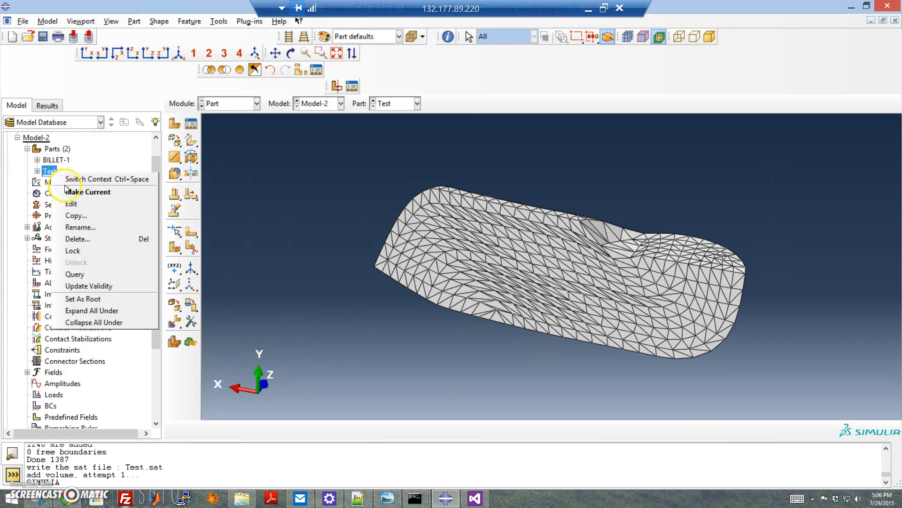
pyautogui.click(77, 240)
pyautogui.click(432, 266)
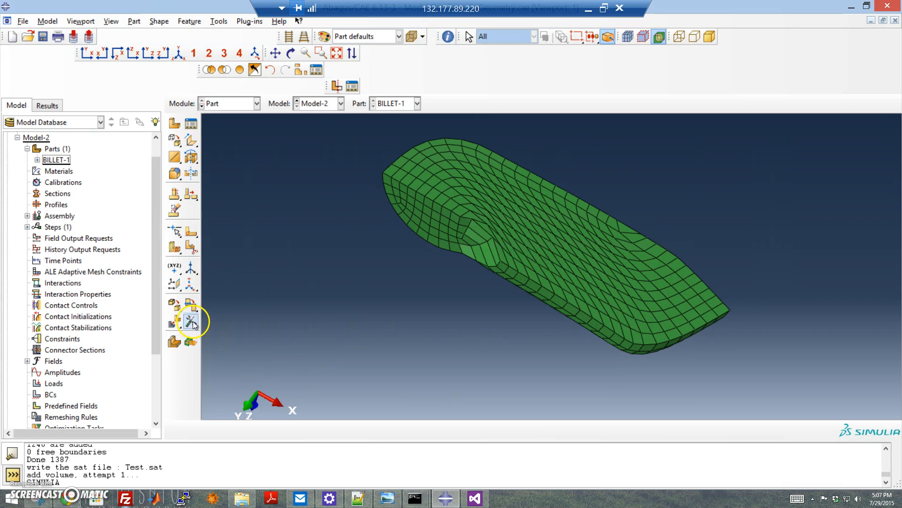
# Step: Switch to the Mesh module and try a mesh tool on the BILLET-1 orphan mesh part
pyautogui.click(248, 104)
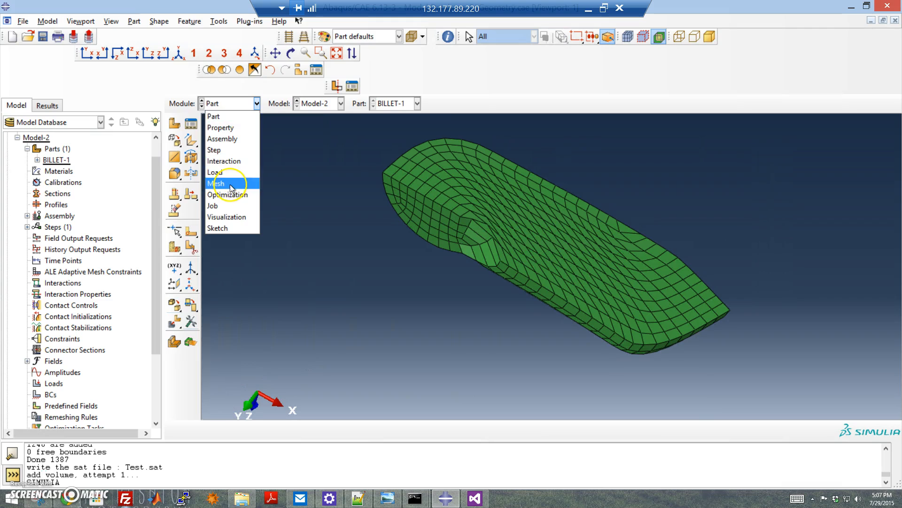
pyautogui.click(230, 183)
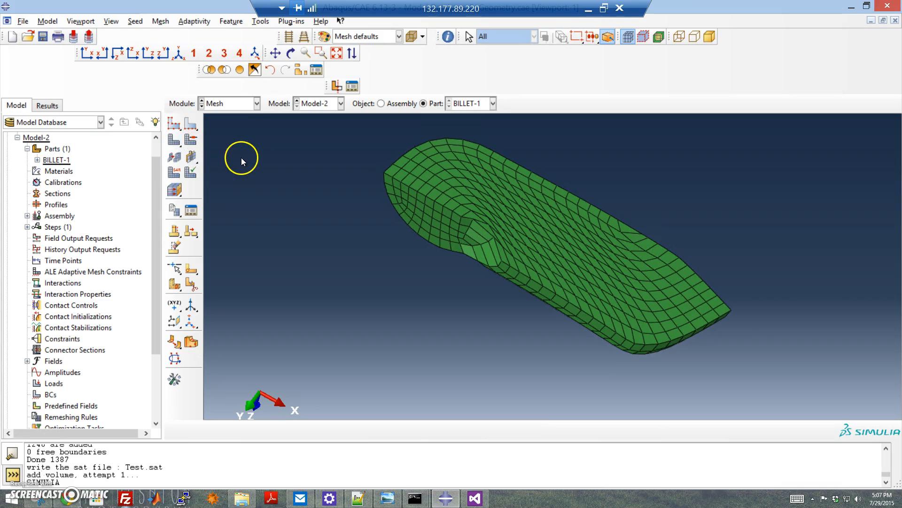
pyautogui.click(191, 142)
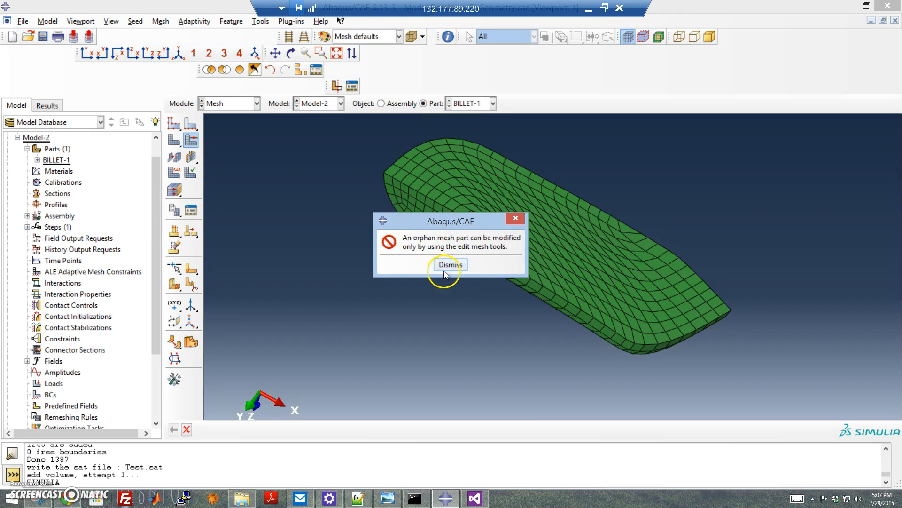
pyautogui.click(449, 265)
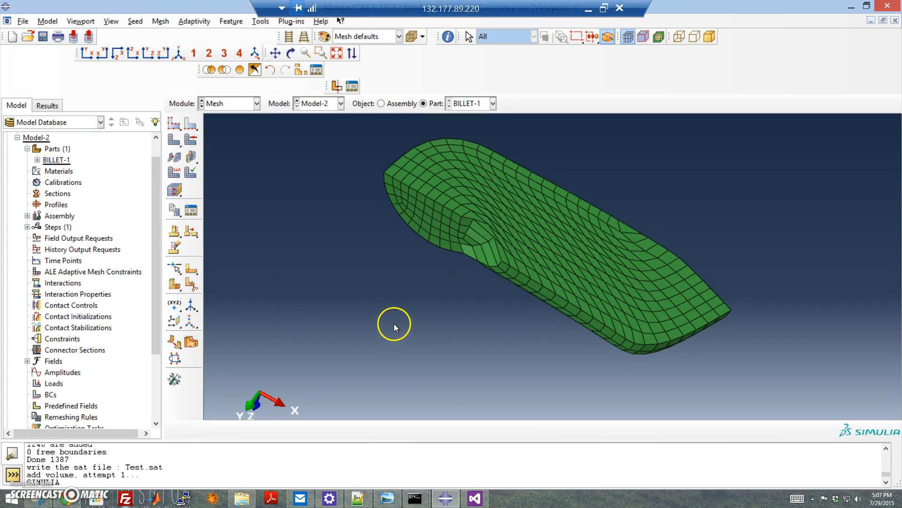
# Step: Convert BILLET-1's solid mesh to a shell mesh with the Edit Mesh Convert solid to shell method
pyautogui.click(173, 381)
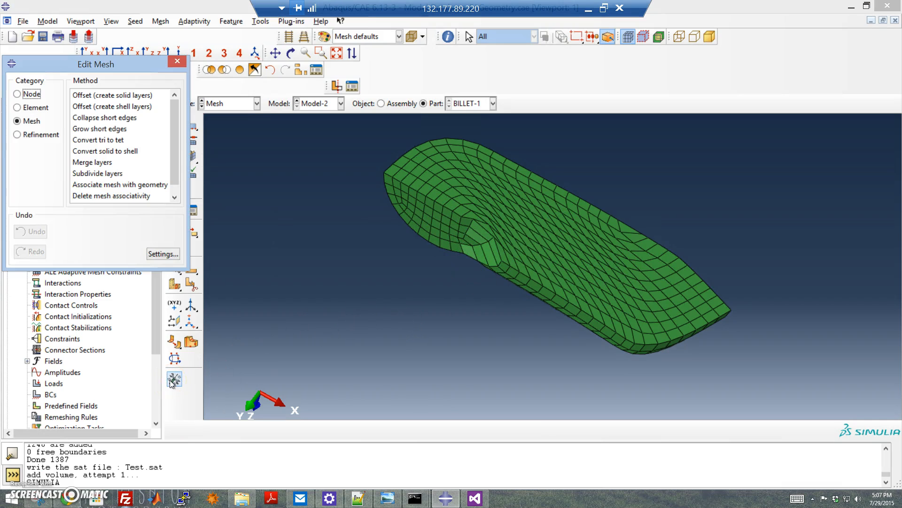
pyautogui.click(176, 360)
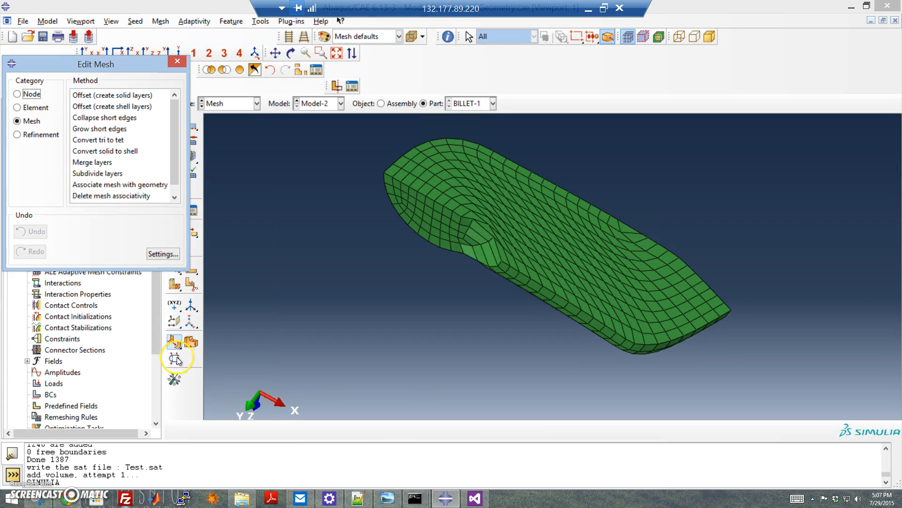
pyautogui.click(175, 359)
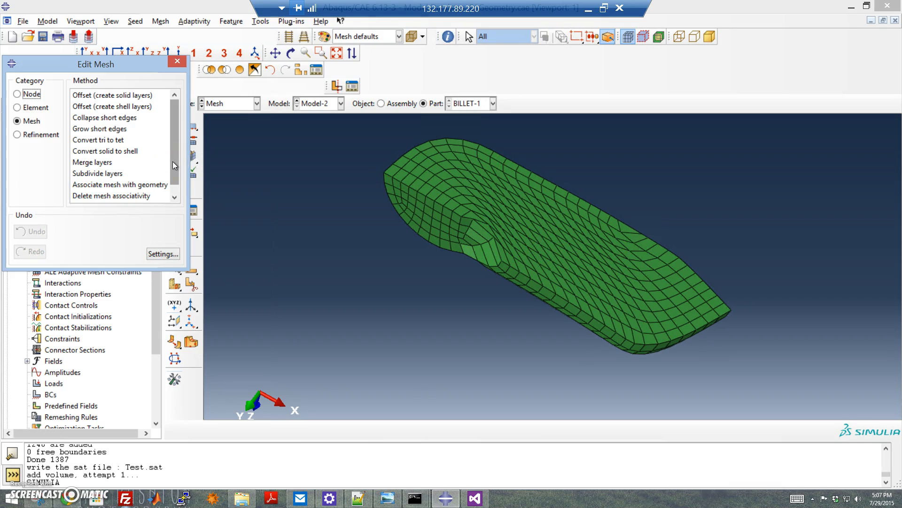
pyautogui.moveTo(175, 154)
pyautogui.mouseDown()
pyautogui.moveTo(178, 123)
pyautogui.moveTo(181, 137)
pyautogui.mouseUp()
pyautogui.click(111, 151)
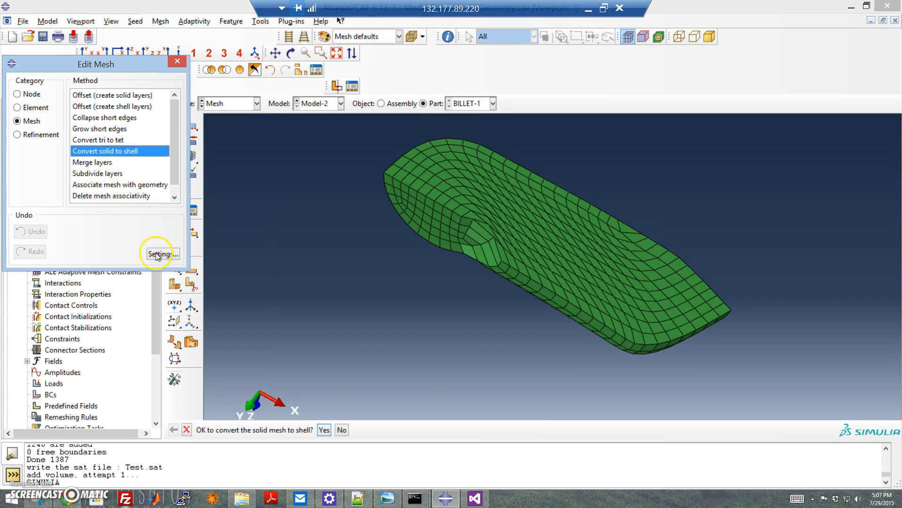
pyautogui.click(329, 429)
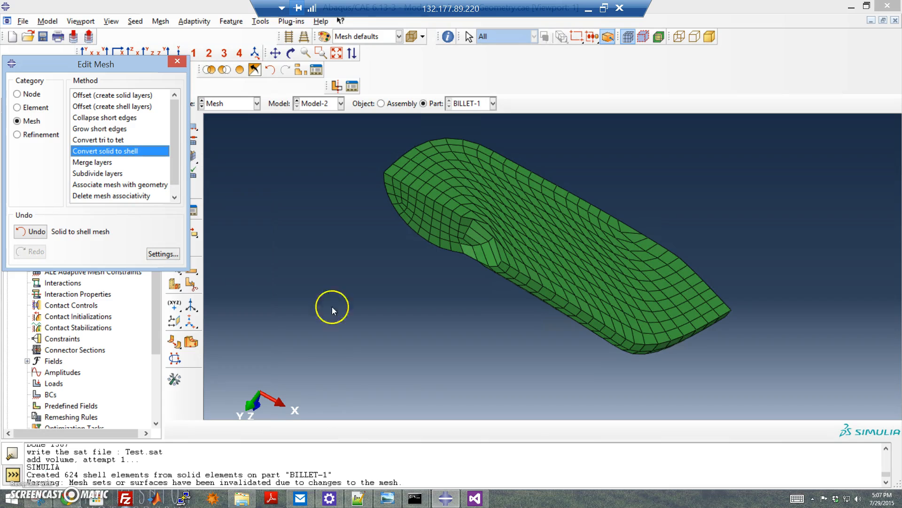
# Step: Temporarily hide elements at the billet's end to inspect the shell mesh interior, then restore the full display
pyautogui.click(221, 72)
pyautogui.moveTo(576, 366); pyautogui.dragTo(764, 242)
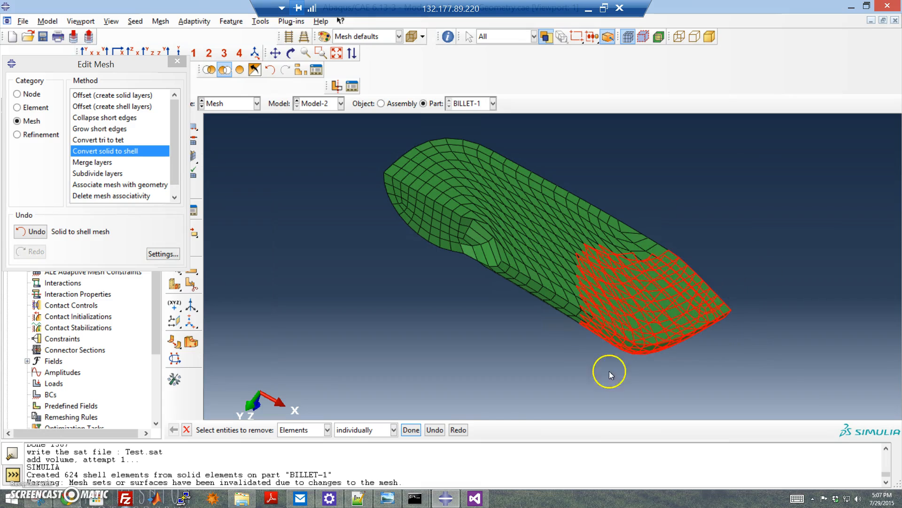
pyautogui.click(410, 430)
pyautogui.keyDown('ctrl'); pyautogui.keyDown('alt'); pyautogui.moveTo(622, 308); pyautogui.dragTo(409, 195); pyautogui.keyUp('alt'); pyautogui.keyUp('ctrl')
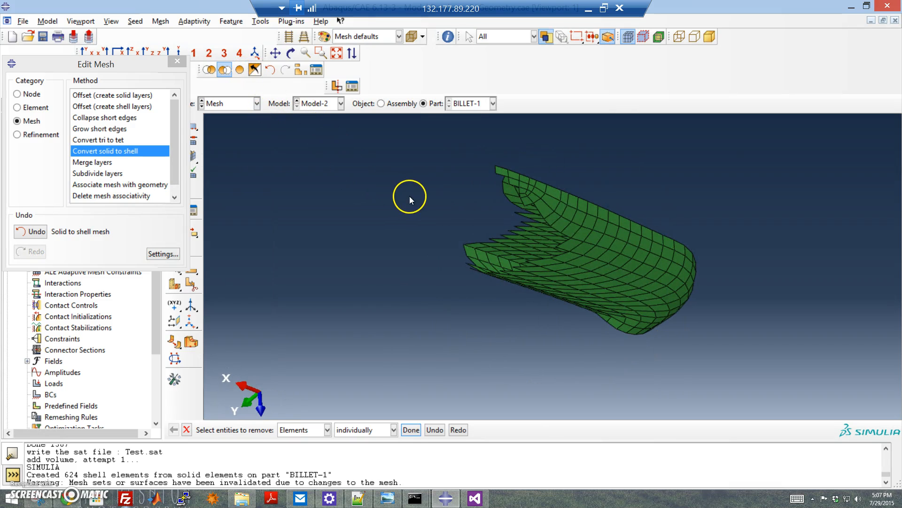
pyautogui.click(243, 70)
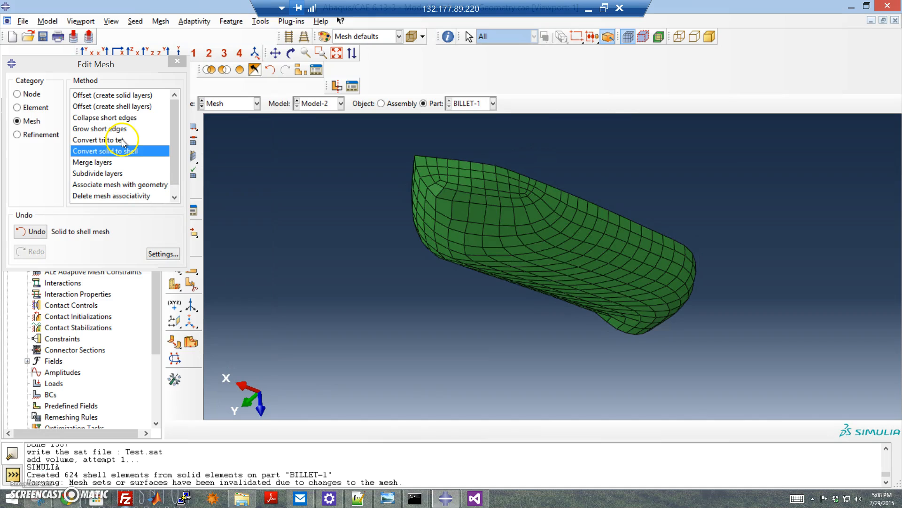
# Step: Split all quad elements of BILLET-1 into triangles with the Element Split (quad to tri) method
pyautogui.click(34, 107)
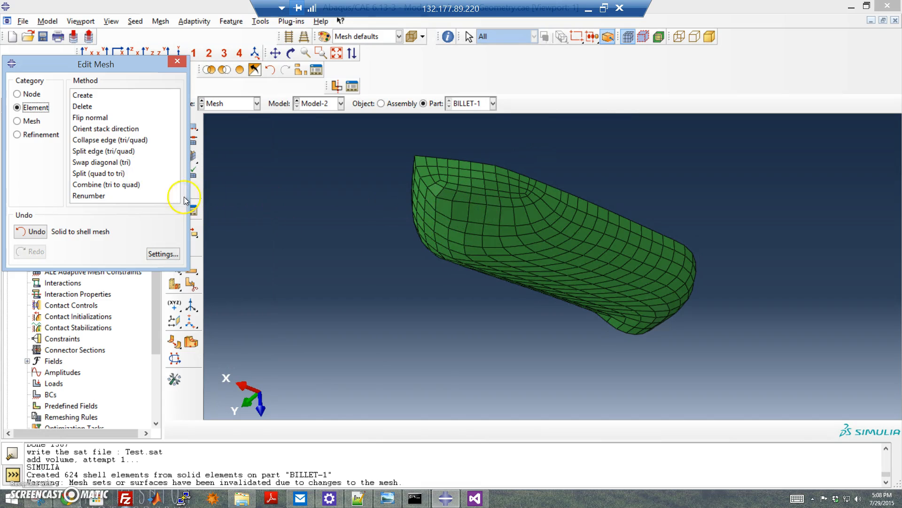
pyautogui.click(104, 174)
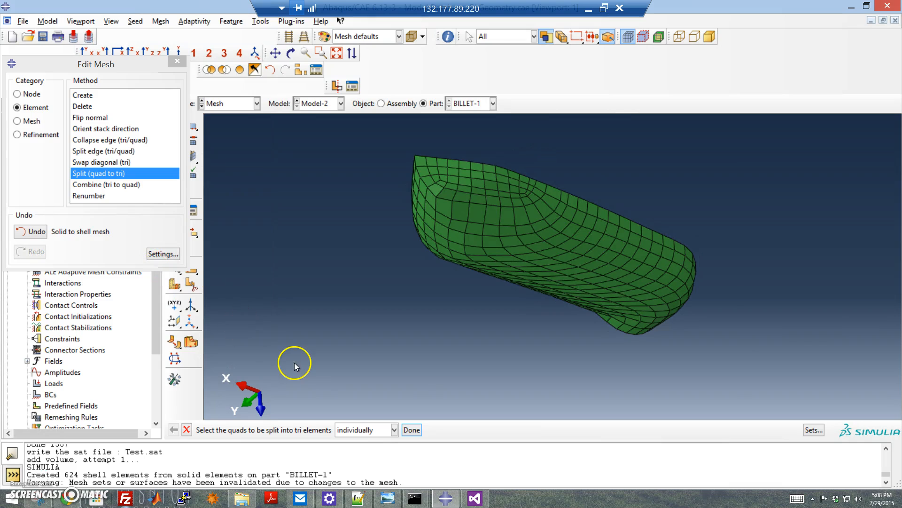
pyautogui.moveTo(501, 273); pyautogui.dragTo(355, 148)
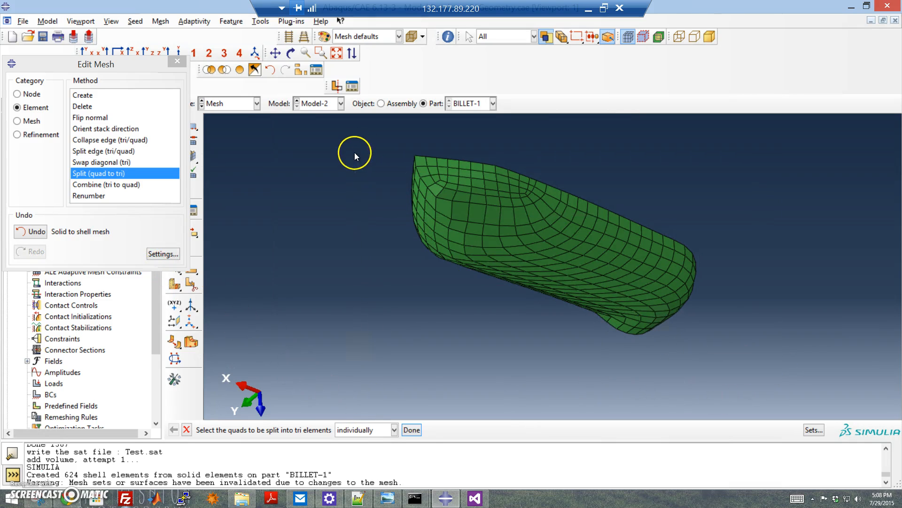
pyautogui.click(412, 431)
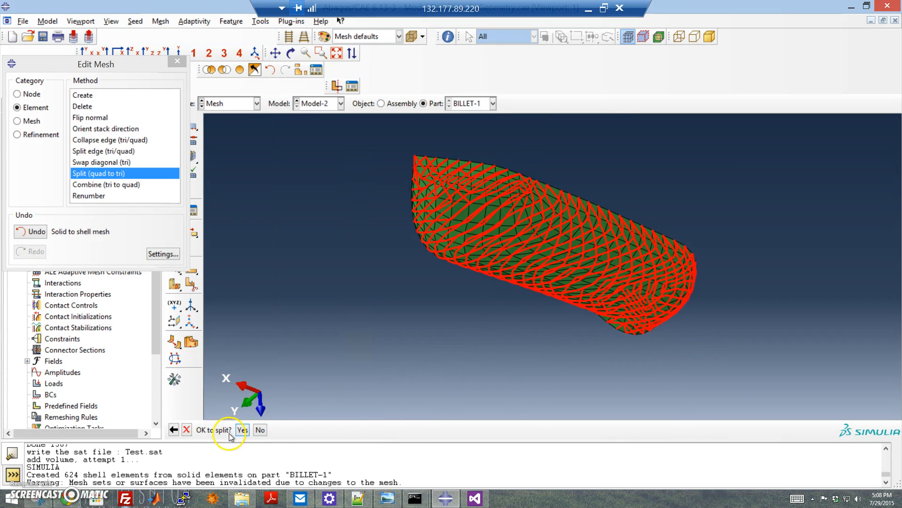
pyautogui.click(242, 430)
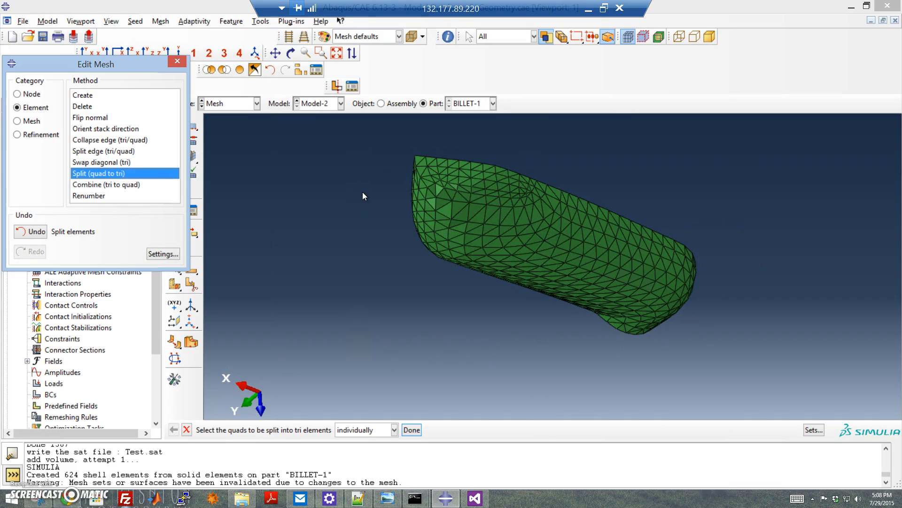
# Step: Convert BILLET-1's triangular surface mesh to a tetrahedral solid mesh with Convert tri to tet
pyautogui.click(33, 124)
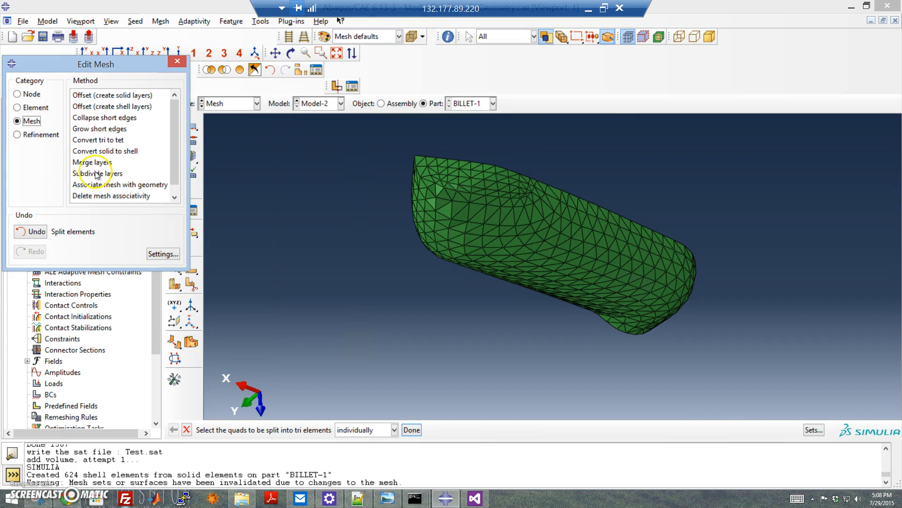
pyautogui.click(113, 139)
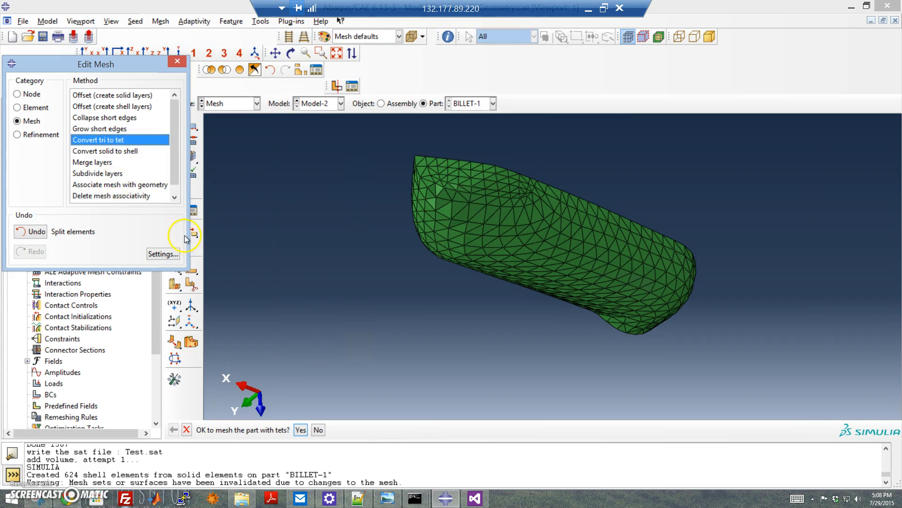
pyautogui.click(302, 430)
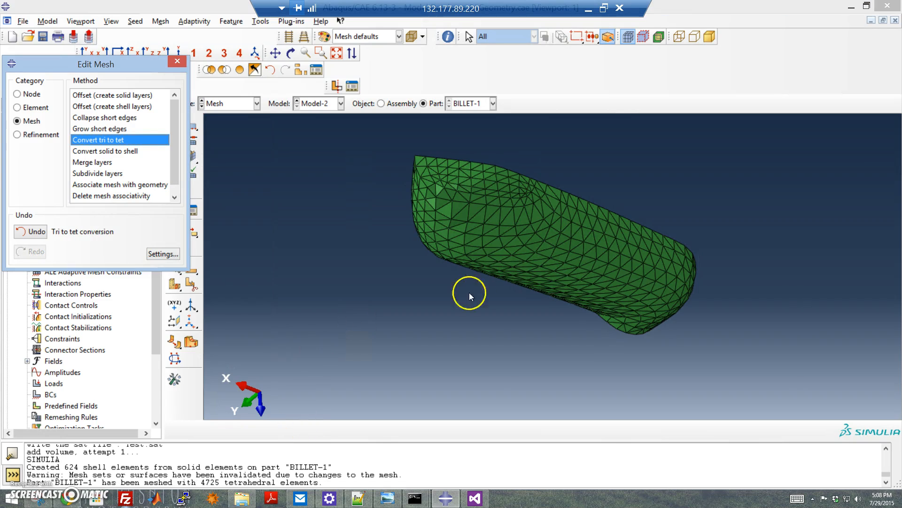
# Step: Hide part of the tet mesh to inspect its interior, restore the full display, and rotate to examine it
pyautogui.click(224, 70)
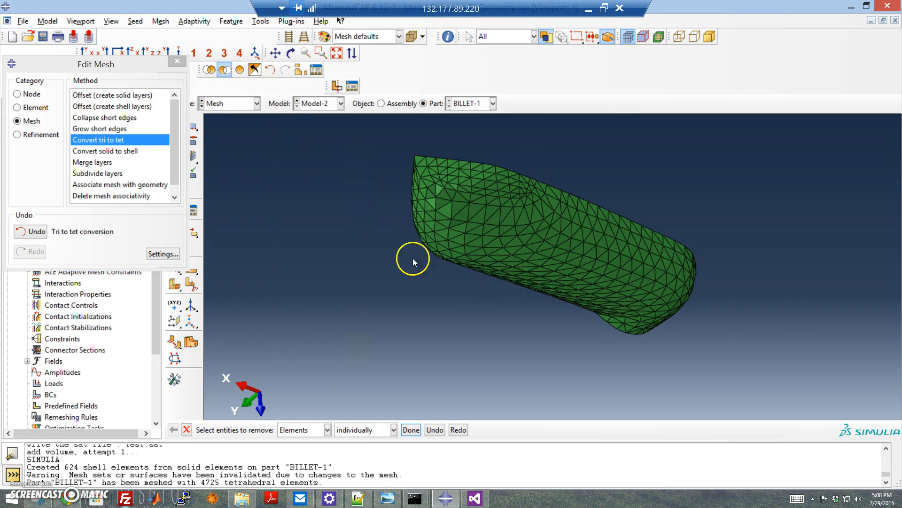
pyautogui.moveTo(513, 302); pyautogui.dragTo(388, 137)
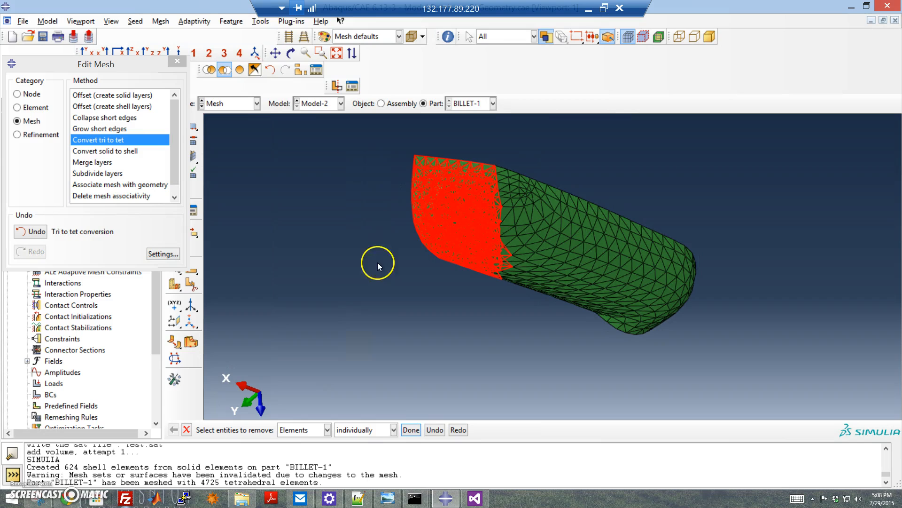
pyautogui.click(412, 430)
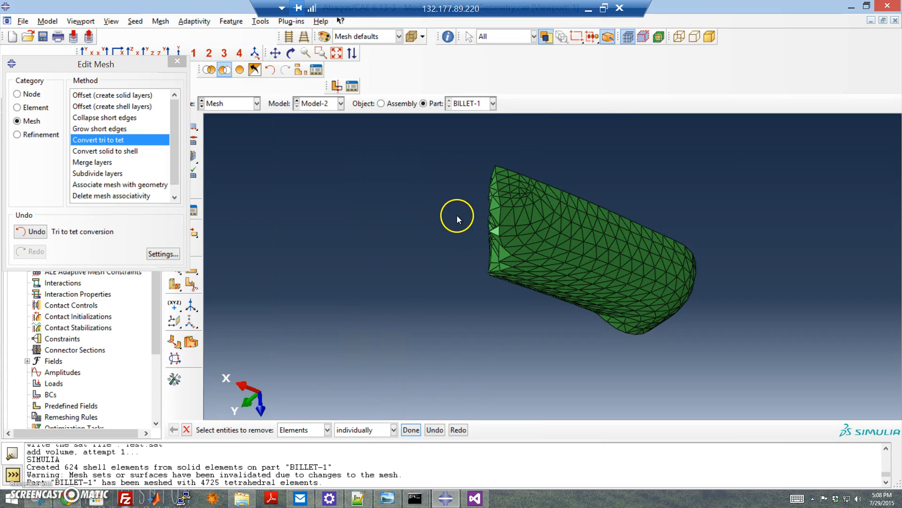
pyautogui.keyDown('ctrl'); pyautogui.keyDown('alt'); pyautogui.moveTo(525, 227); pyautogui.dragTo(418, 227); pyautogui.keyUp('alt'); pyautogui.keyUp('ctrl')
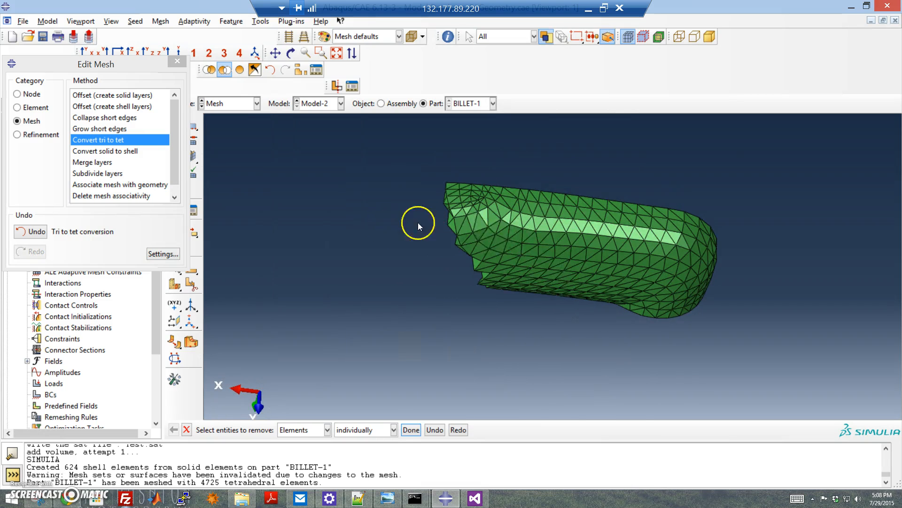
pyautogui.click(239, 69)
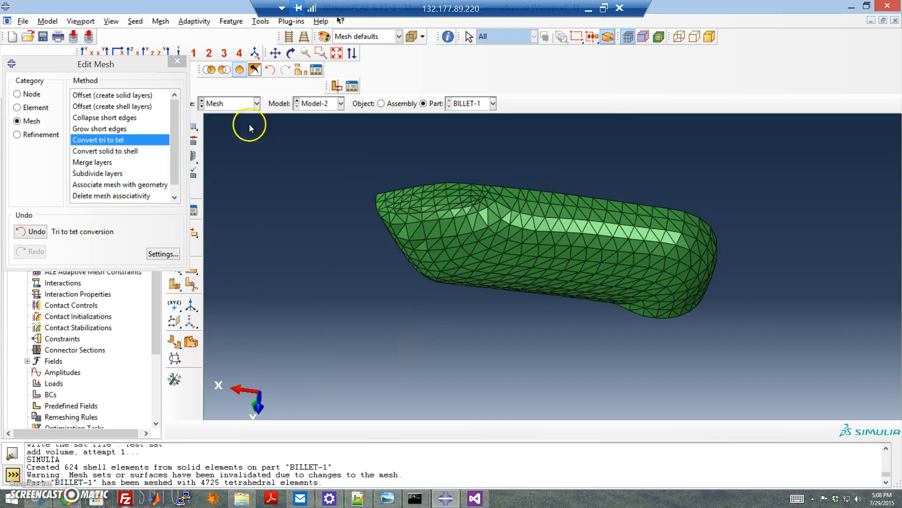
pyautogui.keyDown('ctrl'); pyautogui.keyDown('alt'); pyautogui.moveTo(365, 229); pyautogui.dragTo(731, 305); pyautogui.keyUp('alt'); pyautogui.keyUp('ctrl')
pyautogui.keyDown('ctrl'); pyautogui.keyDown('alt'); pyautogui.moveTo(531, 296); pyautogui.dragTo(596, 187); pyautogui.keyUp('alt'); pyautogui.keyUp('ctrl')
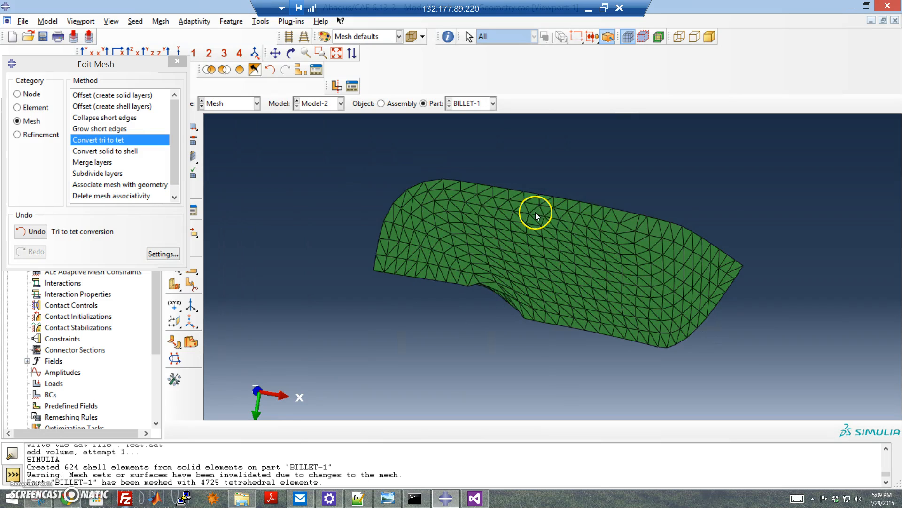
# Step: Run the Create geometry from mesh plug-in on BILLET-1 in Model-2, naming the geometry part Tet_Base with volume added
pyautogui.click(253, 22)
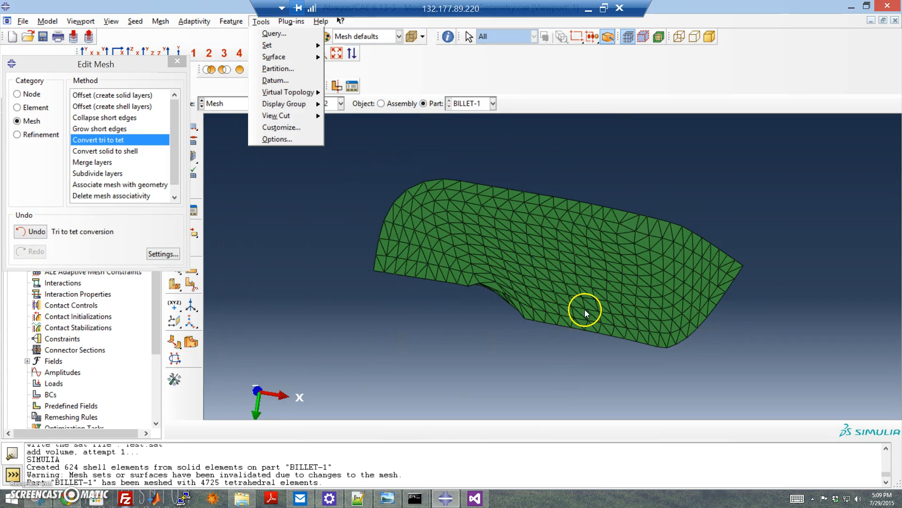
pyautogui.moveTo(292, 21)
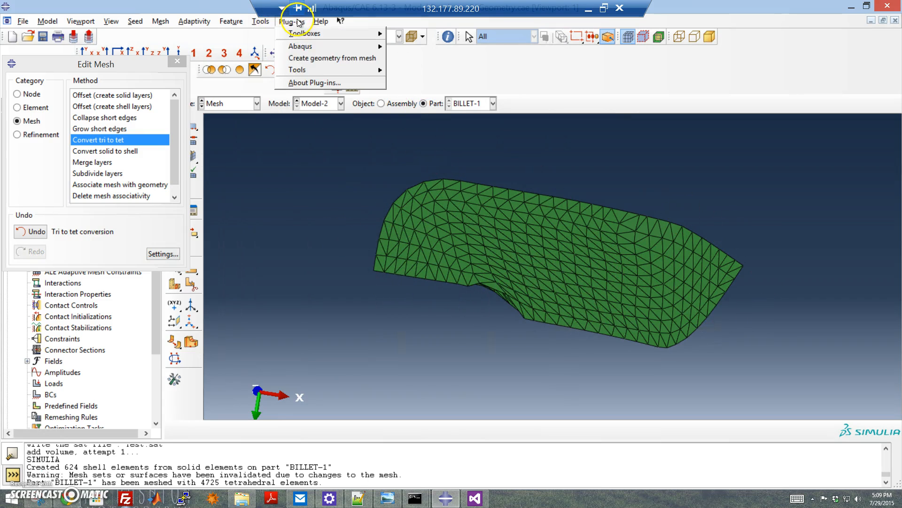
pyautogui.click(308, 58)
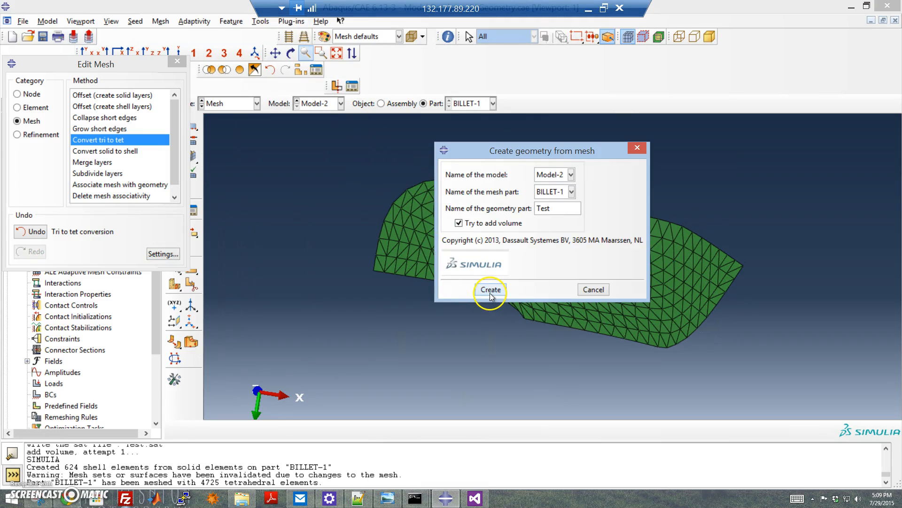
pyautogui.moveTo(570, 207); pyautogui.dragTo(505, 209)
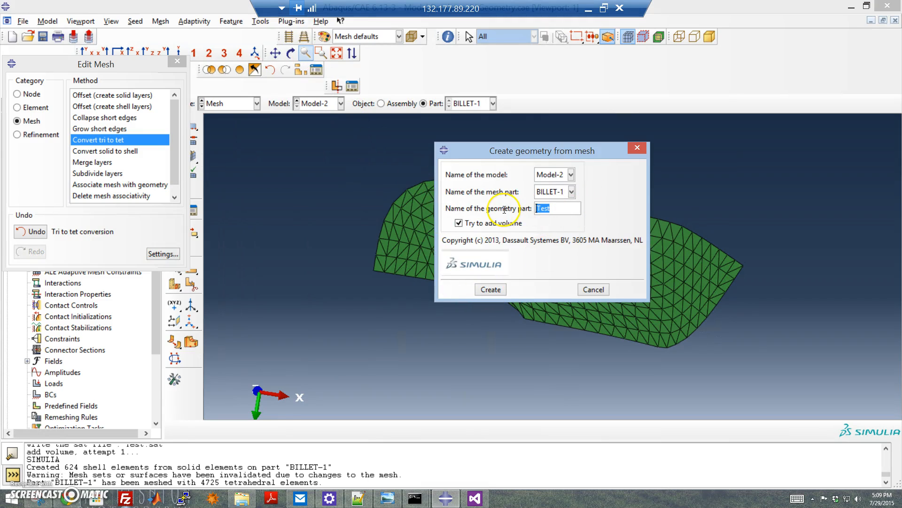
pyautogui.write('Tet_Bas3')
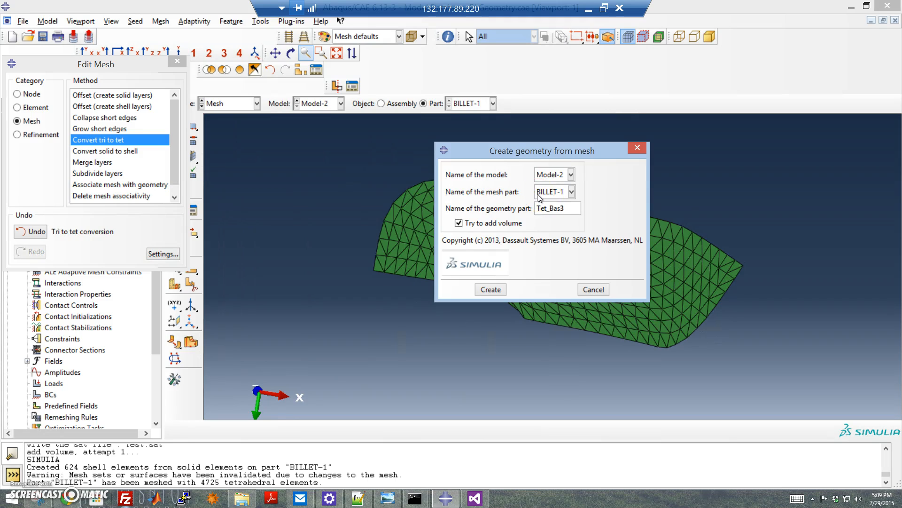
pyautogui.click(545, 196)
pyautogui.click(489, 290)
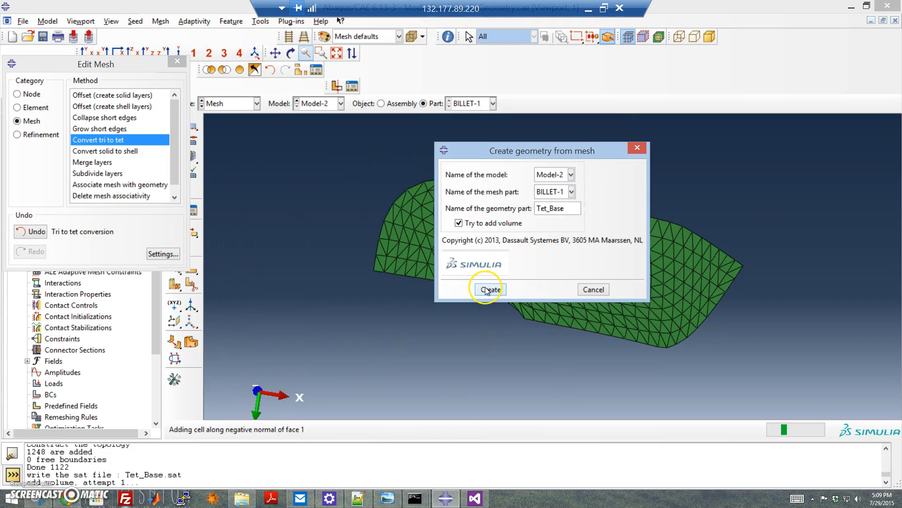
# Step: Close the Edit Mesh dialog, switch to the Part module, display the Tet_Base part and rotate it to inspect it
pyautogui.click(177, 61)
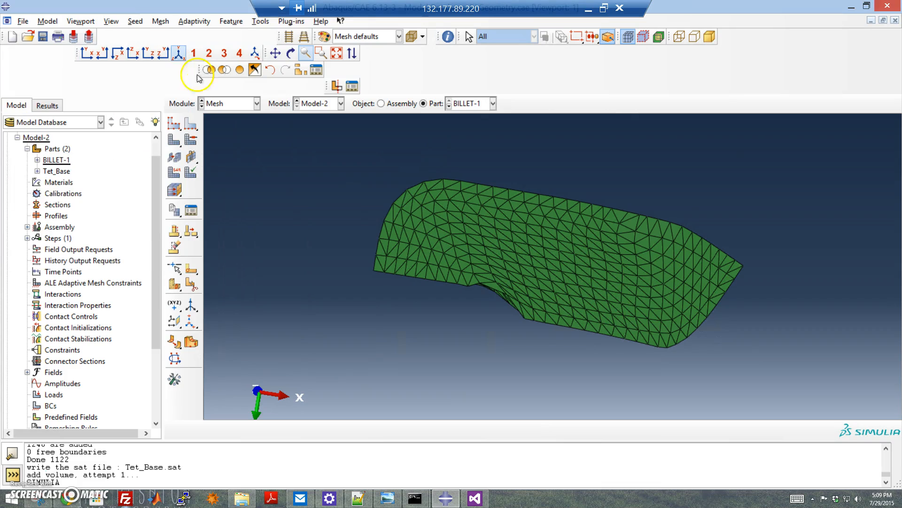
pyautogui.click(256, 104)
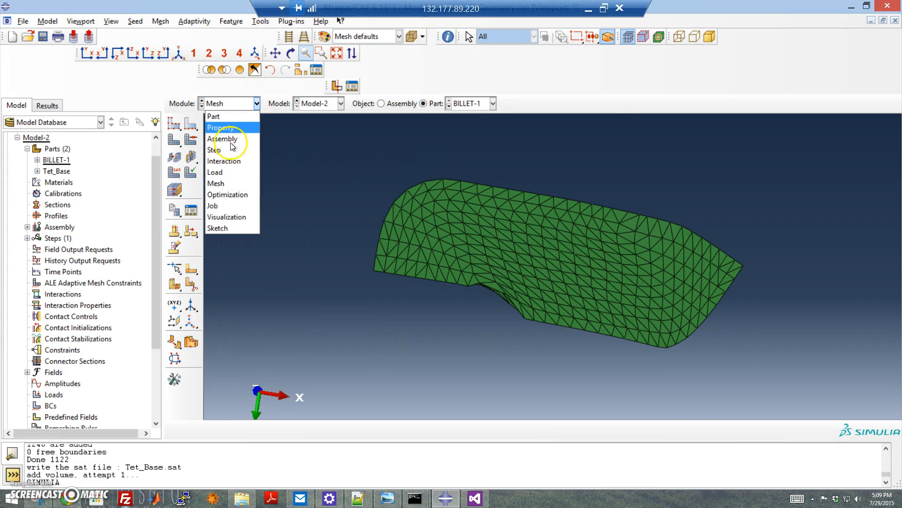
pyautogui.click(230, 118)
pyautogui.click(243, 104)
pyautogui.click(242, 116)
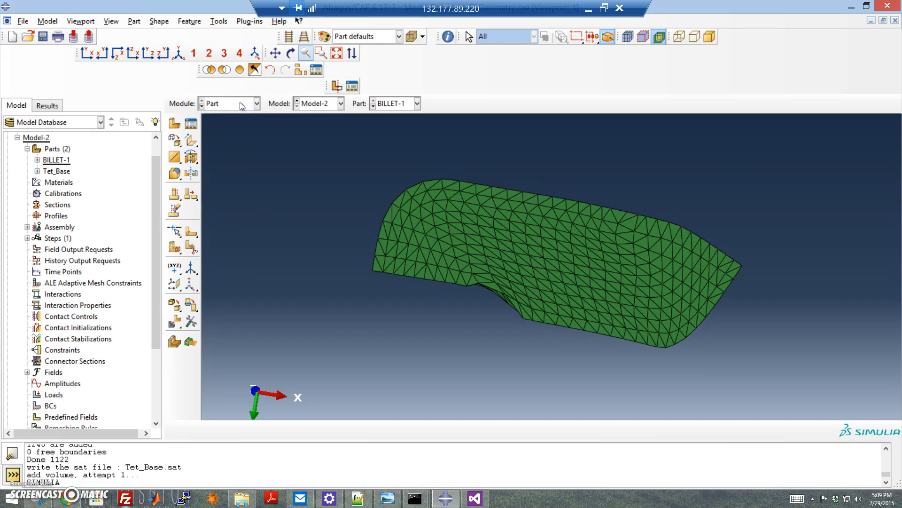
pyautogui.click(59, 172)
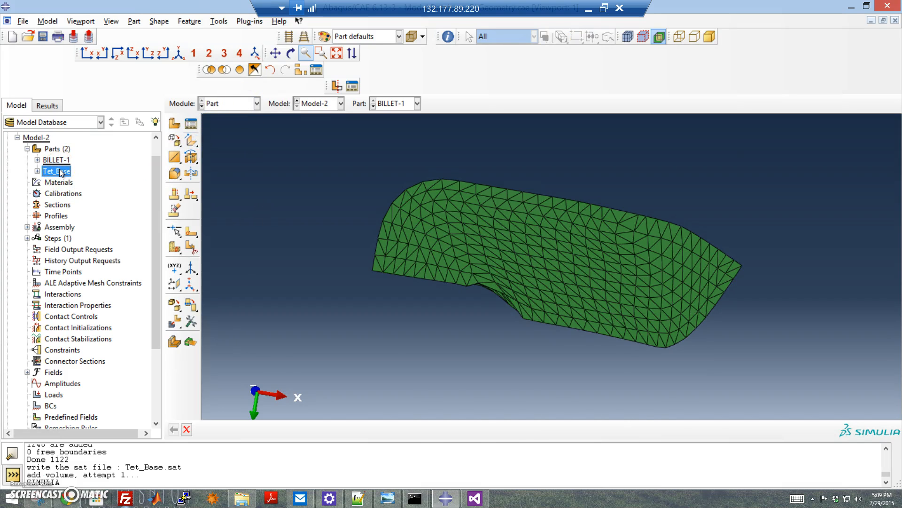
pyautogui.doubleClick(60, 171)
pyautogui.keyDown('ctrl'); pyautogui.keyDown('alt'); pyautogui.moveTo(534, 252); pyautogui.dragTo(481, 314); pyautogui.keyUp('alt'); pyautogui.keyUp('ctrl')
pyautogui.keyDown('ctrl'); pyautogui.keyDown('alt'); pyautogui.moveTo(500, 262); pyautogui.dragTo(585, 231); pyautogui.keyUp('alt'); pyautogui.keyUp('ctrl')
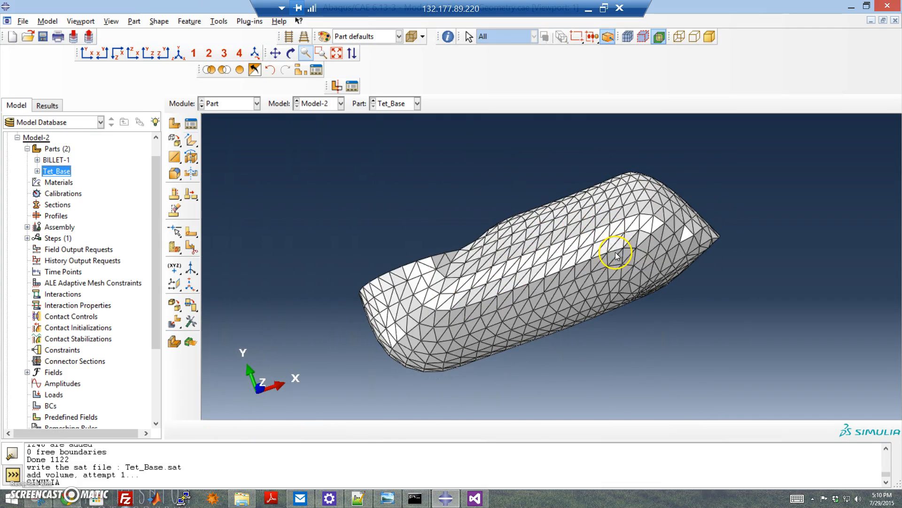
pyautogui.keyDown('ctrl'); pyautogui.keyDown('alt'); pyautogui.moveTo(647, 278); pyautogui.dragTo(599, 285); pyautogui.keyUp('alt'); pyautogui.keyUp('ctrl')
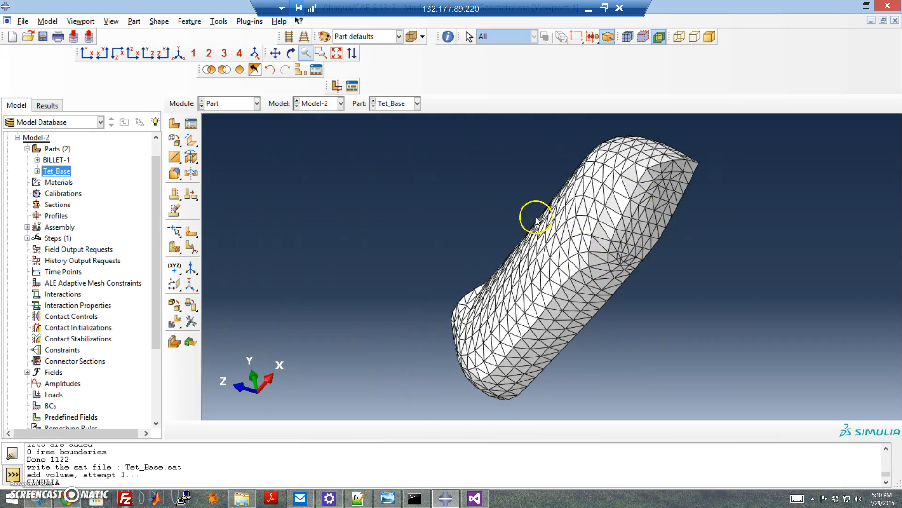
pyautogui.keyDown('ctrl'); pyautogui.keyDown('alt'); pyautogui.moveTo(542, 214); pyautogui.dragTo(689, 361); pyautogui.keyUp('alt'); pyautogui.keyUp('ctrl')
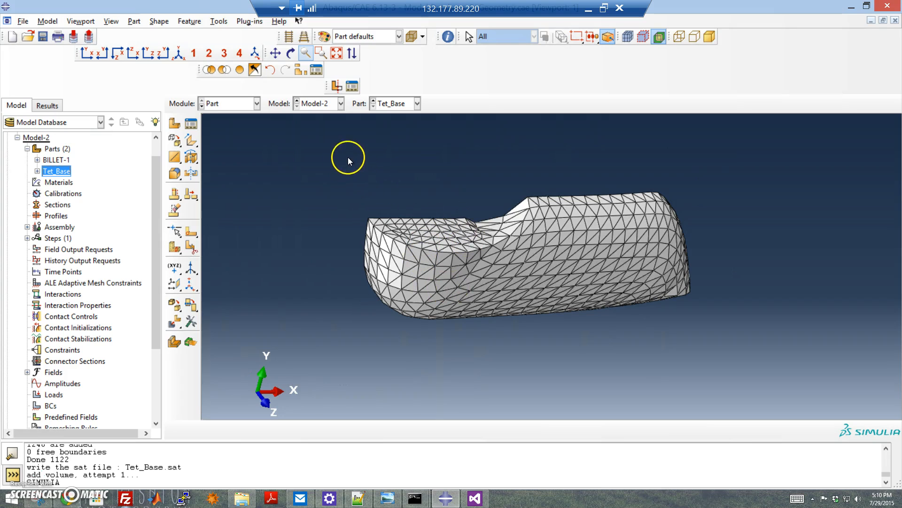
pyautogui.click(195, 161)
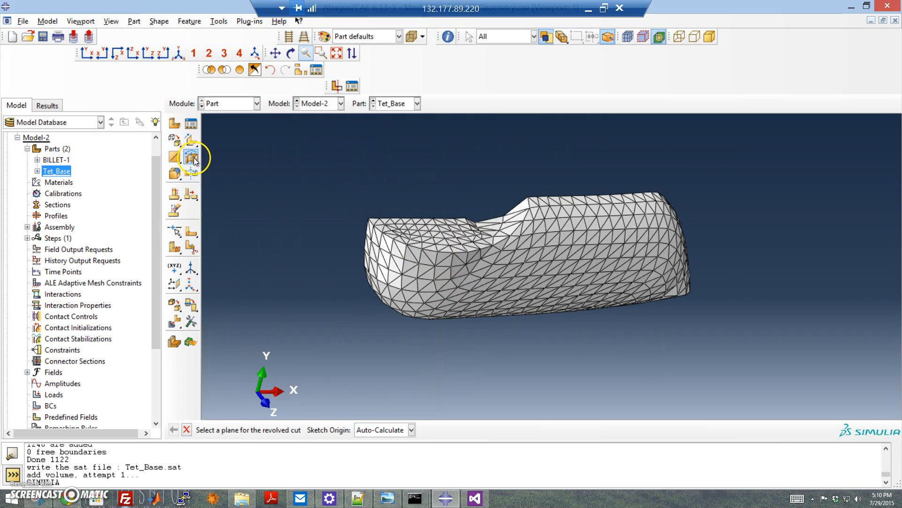
pyautogui.click(369, 244)
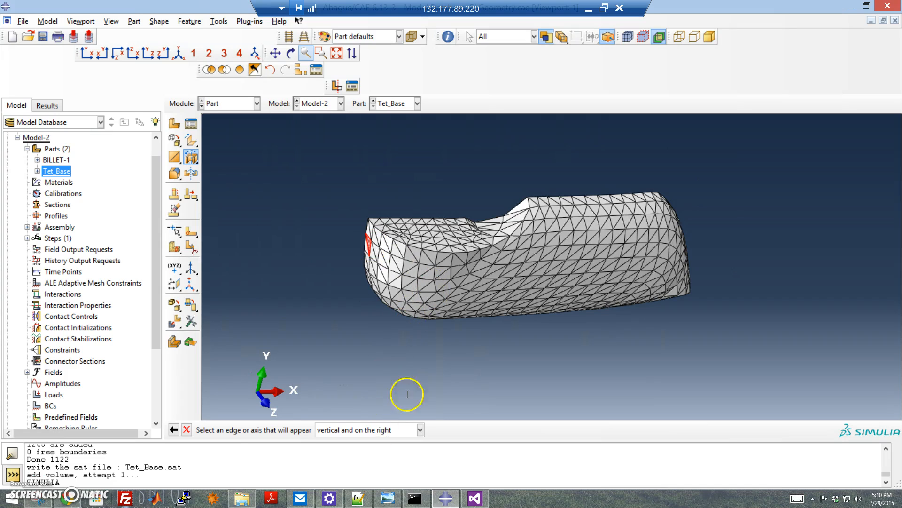
pyautogui.click(452, 260)
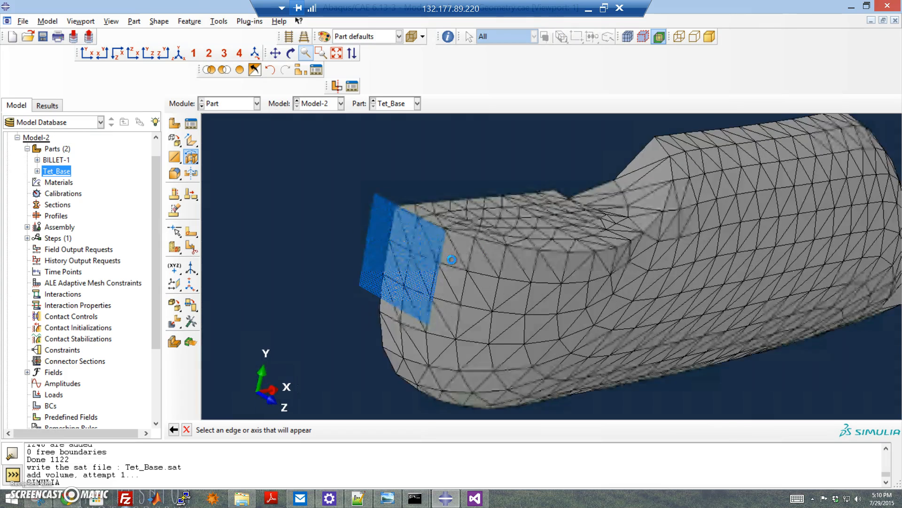
pyautogui.scroll(-2, 514, 277)
pyautogui.scroll(5, 515, 250)
pyautogui.scroll(5, 515, 250)
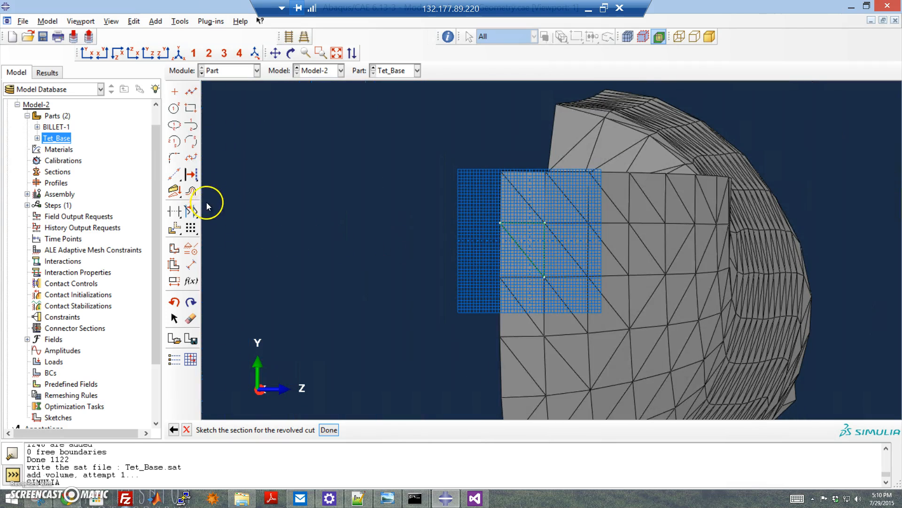
pyautogui.click(173, 108)
pyautogui.click(194, 108)
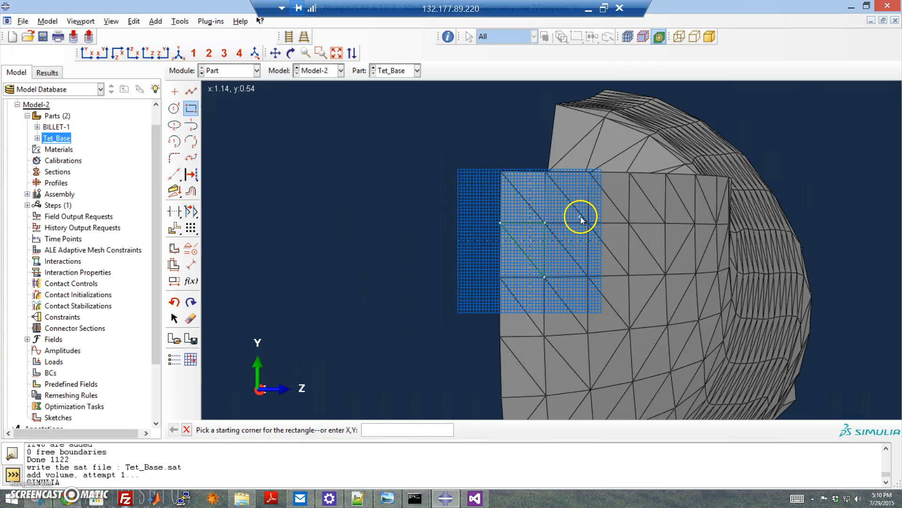
pyautogui.click(186, 429)
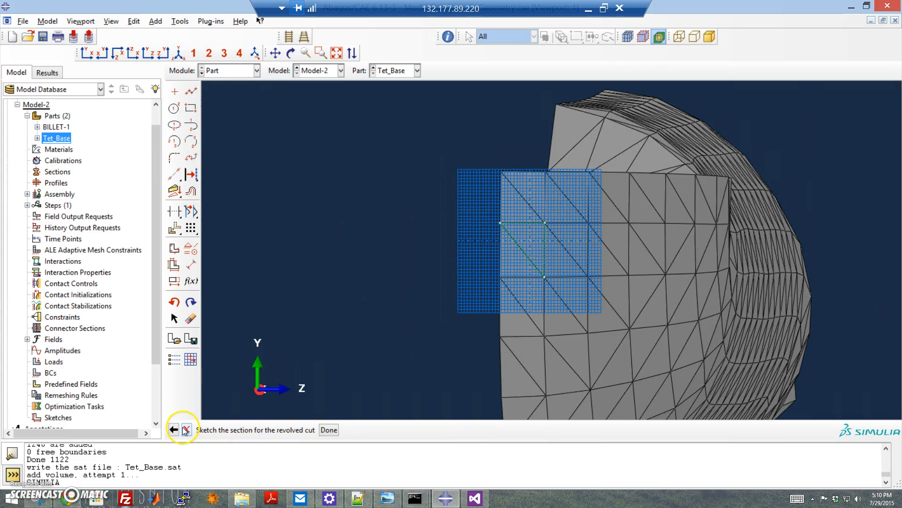
pyautogui.click(186, 429)
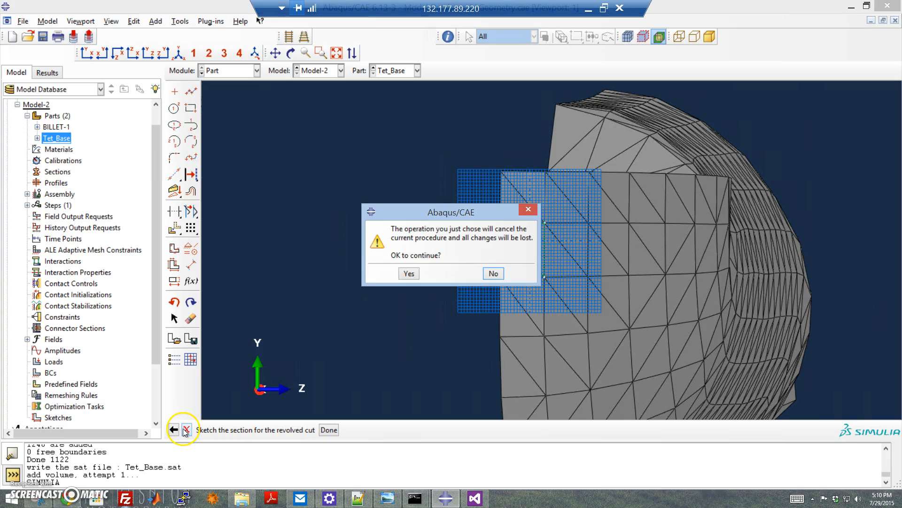
pyautogui.click(410, 272)
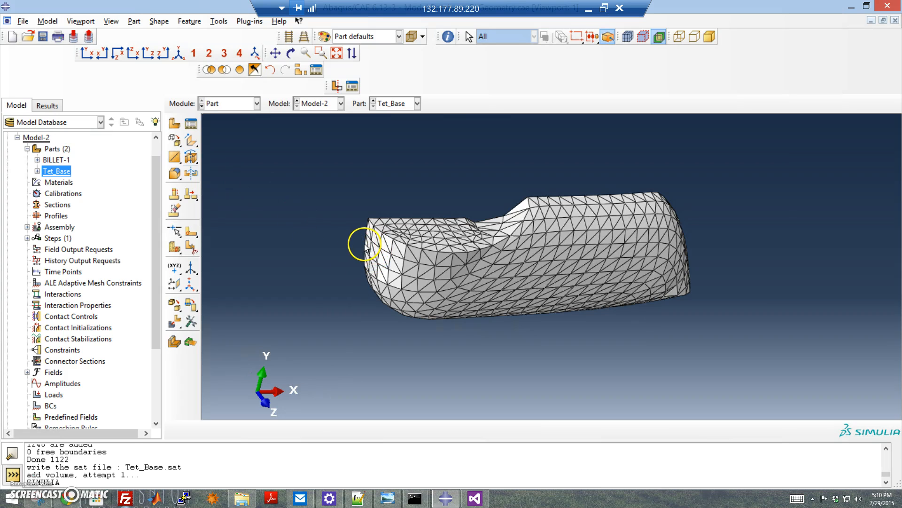
# Step: Try to sketch a rectangle and a line for a revolved cut on Tet_Base's end face
pyautogui.click(191, 157)
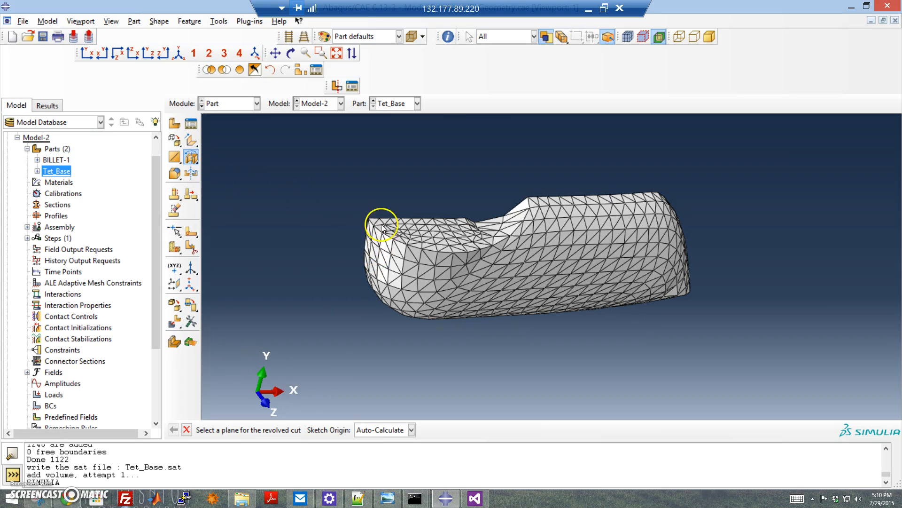
pyautogui.click(366, 257)
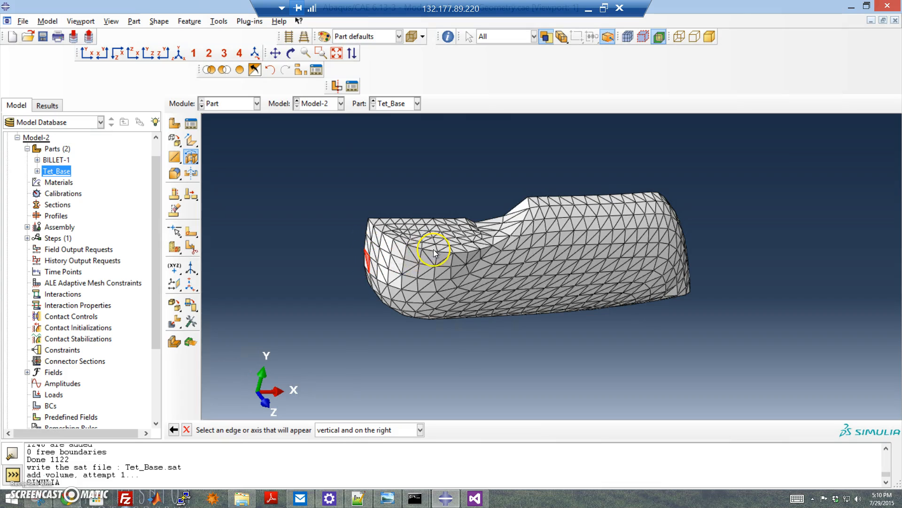
pyautogui.click(418, 269)
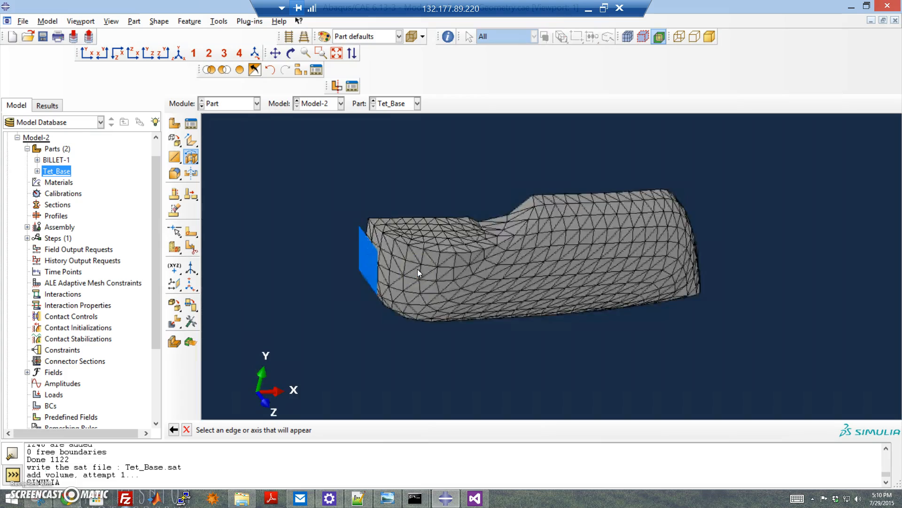
pyautogui.scroll(-6, 611, 289)
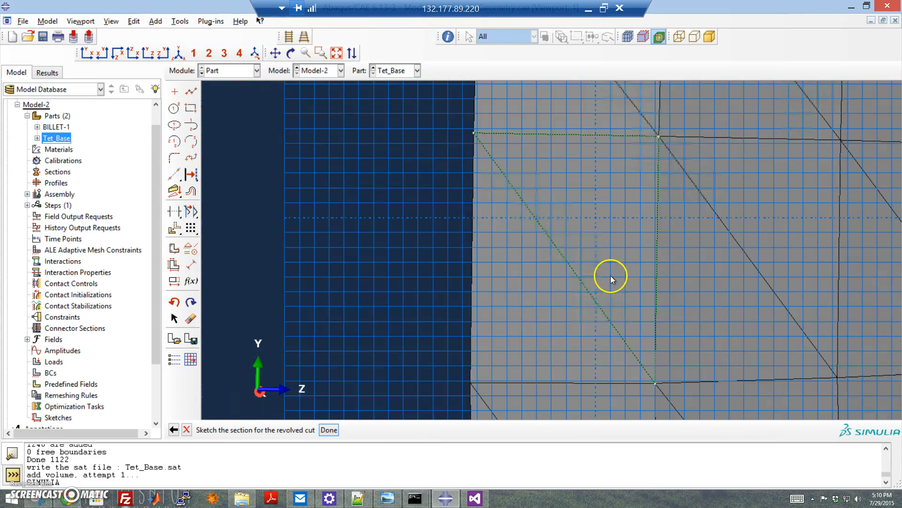
pyautogui.scroll(-4, 610, 265)
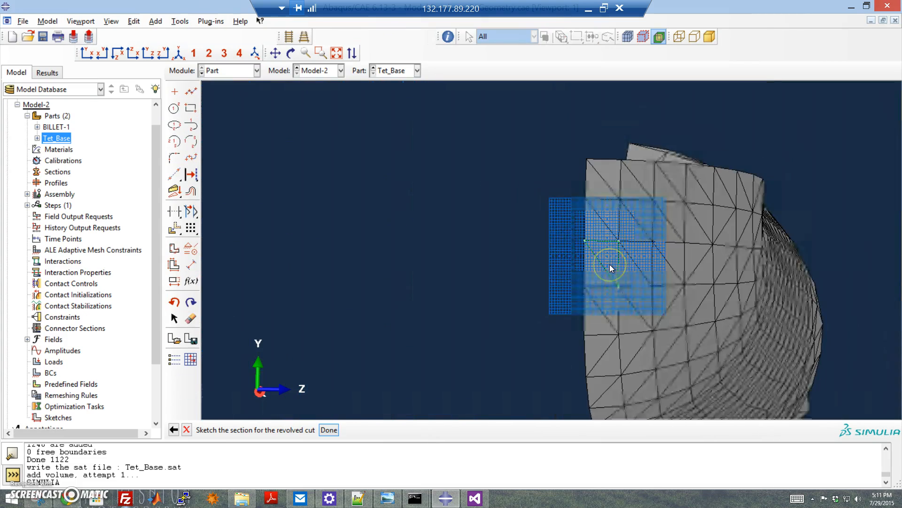
pyautogui.click(191, 108)
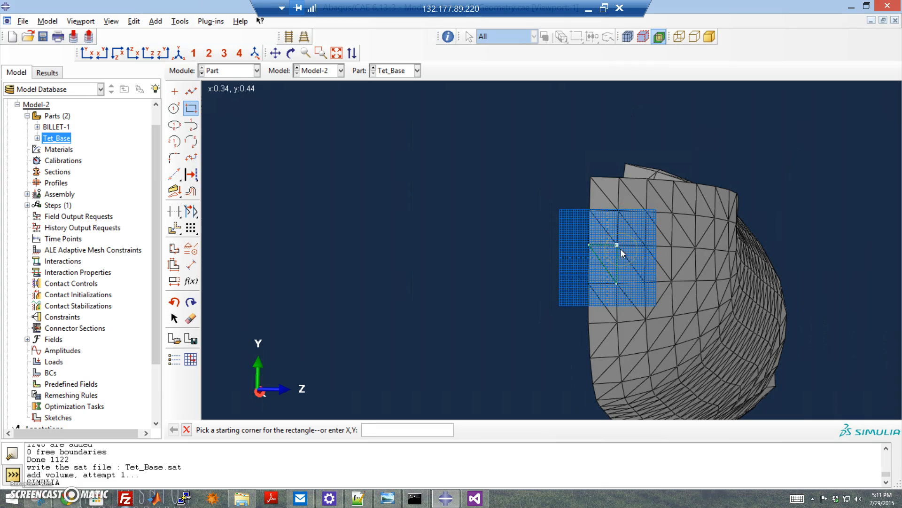
pyautogui.click(654, 261)
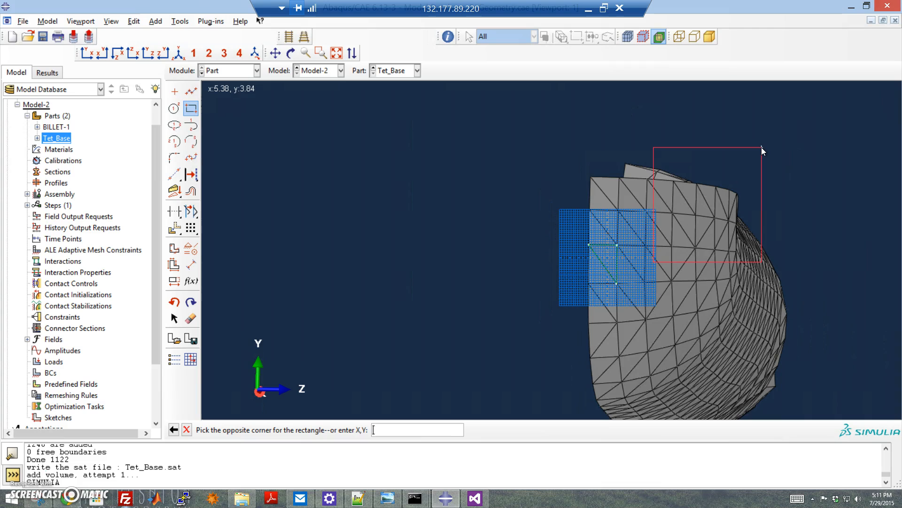
pyautogui.click(773, 155)
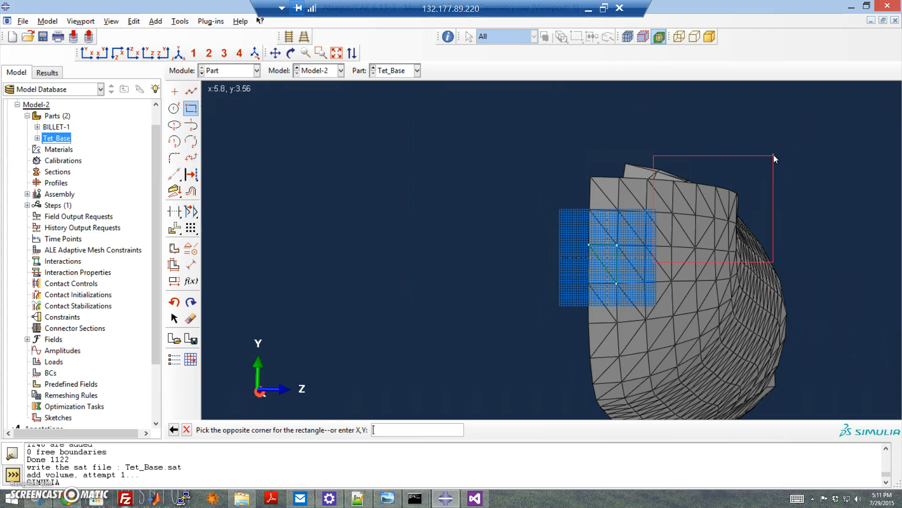
pyautogui.click(773, 162)
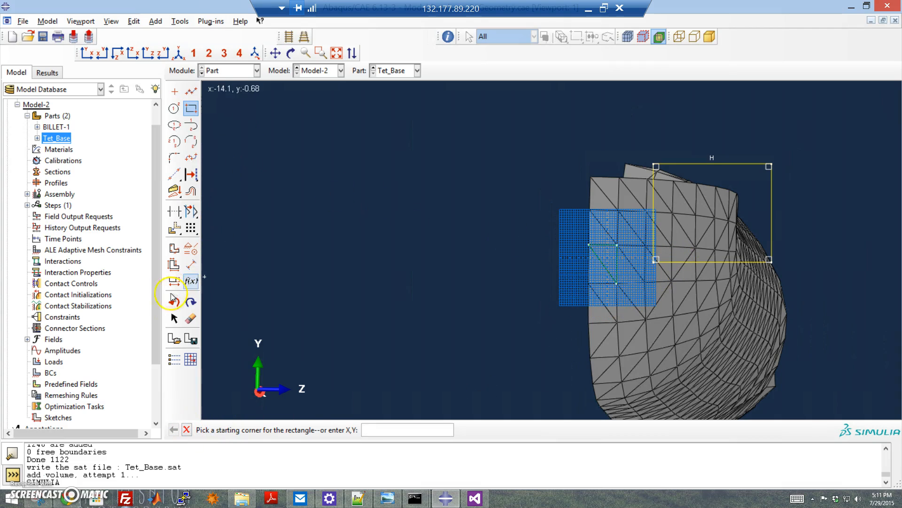
pyautogui.click(174, 319)
pyautogui.moveTo(671, 262)
pyautogui.mouseDown()
pyautogui.moveTo(690, 393)
pyautogui.moveTo(678, 226)
pyautogui.mouseUp()
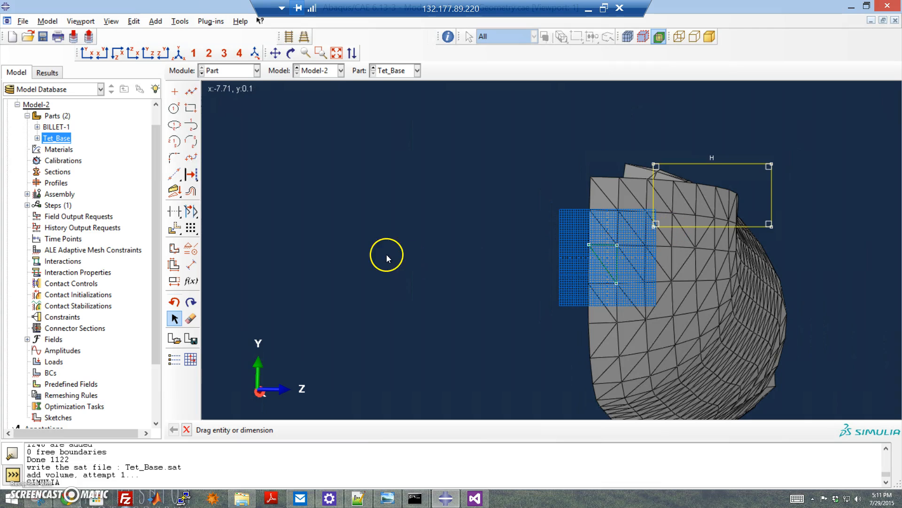
pyautogui.click(175, 173)
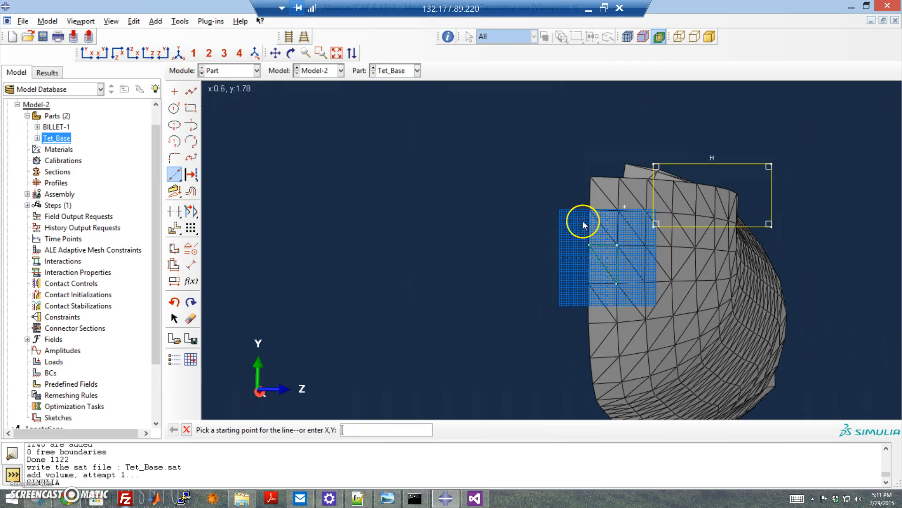
pyautogui.click(608, 280)
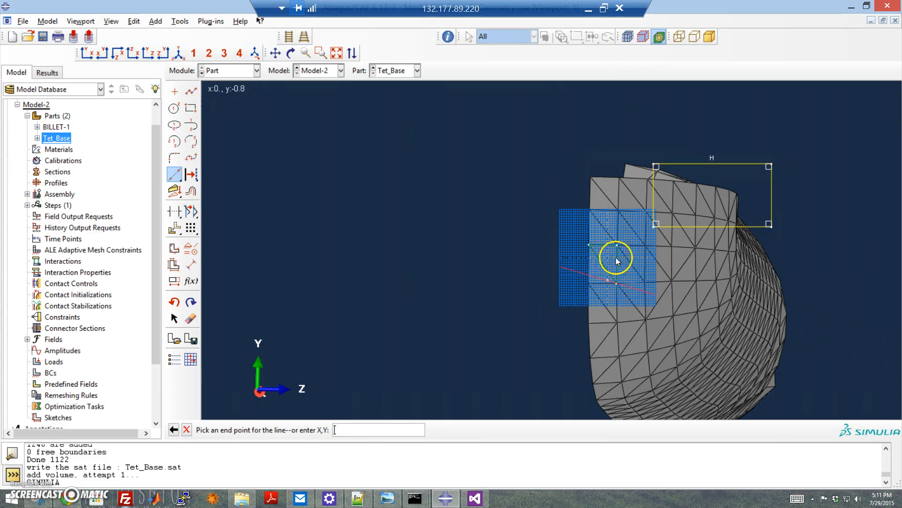
pyautogui.click(621, 162)
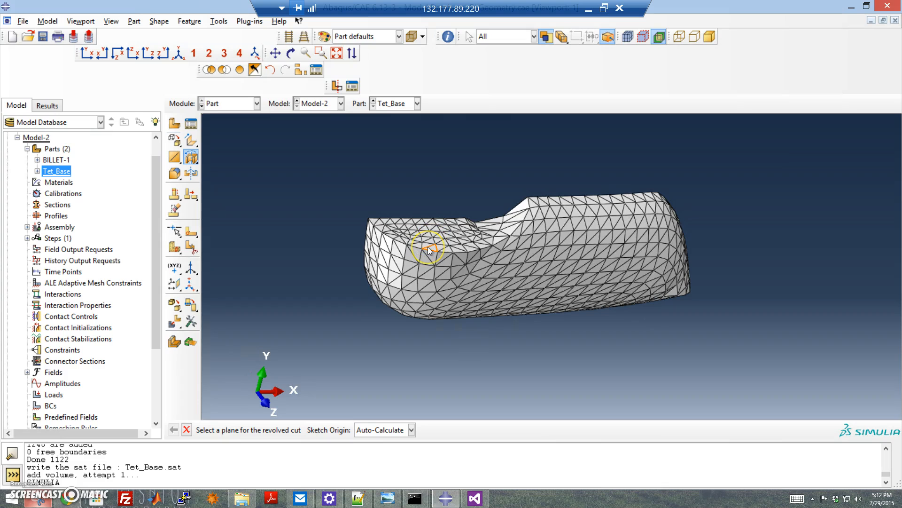
# Step: Start a revolved cut on Tet_Base's top face and sketch a rectangle about 6 by 4.5 units near the billet end
pyautogui.click(429, 250)
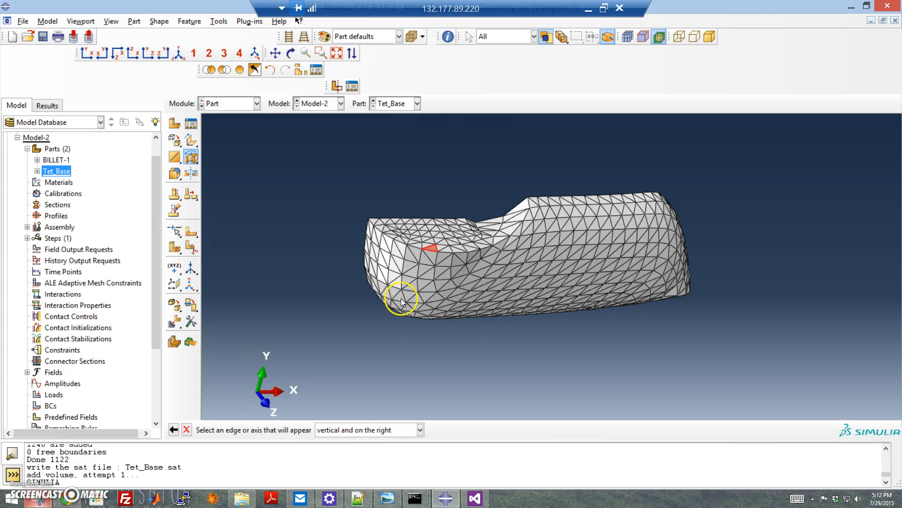
pyautogui.click(454, 258)
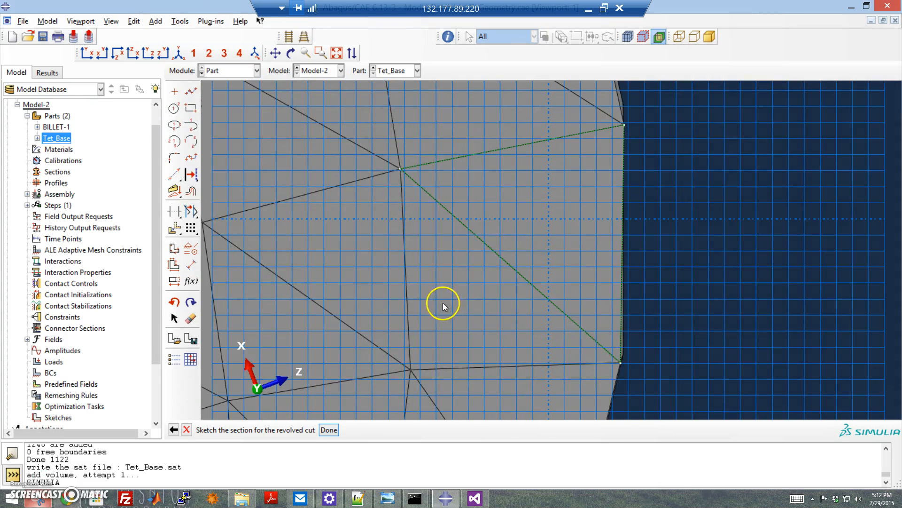
pyautogui.scroll(-10, 476, 273)
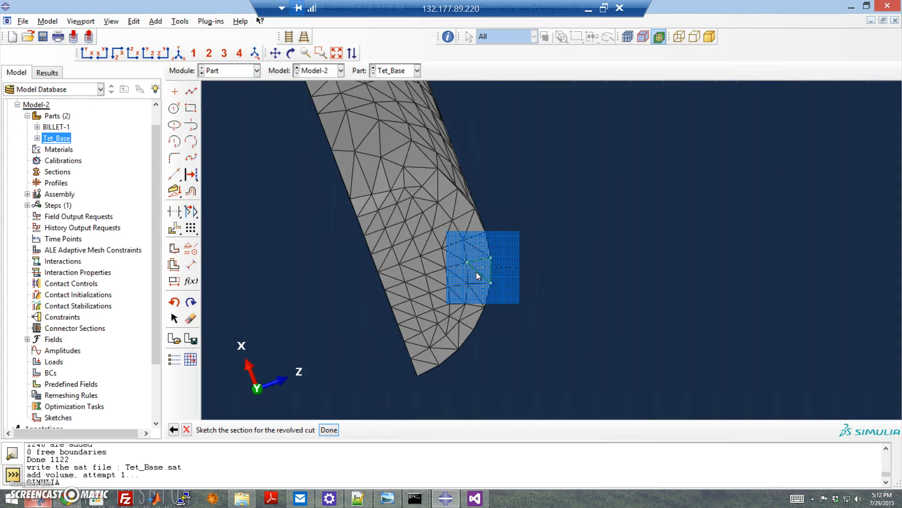
pyautogui.click(190, 108)
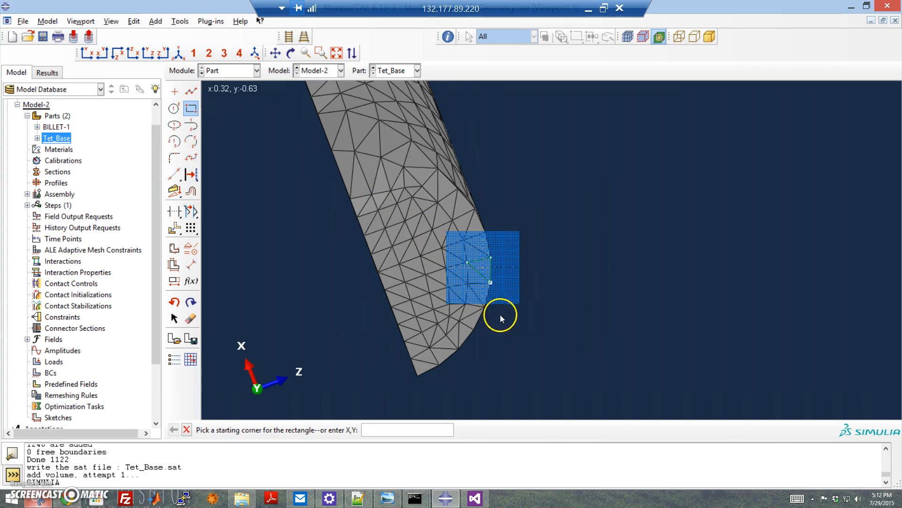
pyautogui.click(475, 293)
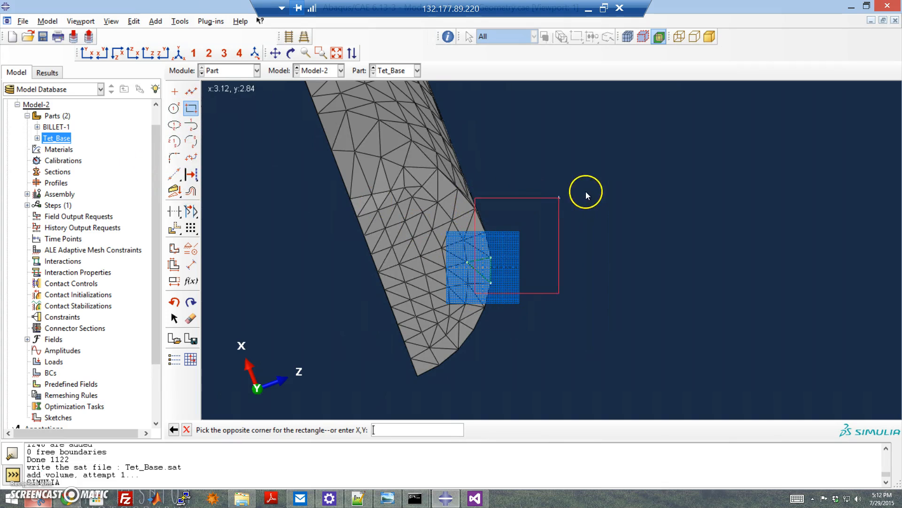
pyautogui.click(634, 177)
# Step: Draw the revolve axis as a vertical line just left of the rectangle
pyautogui.click(175, 175)
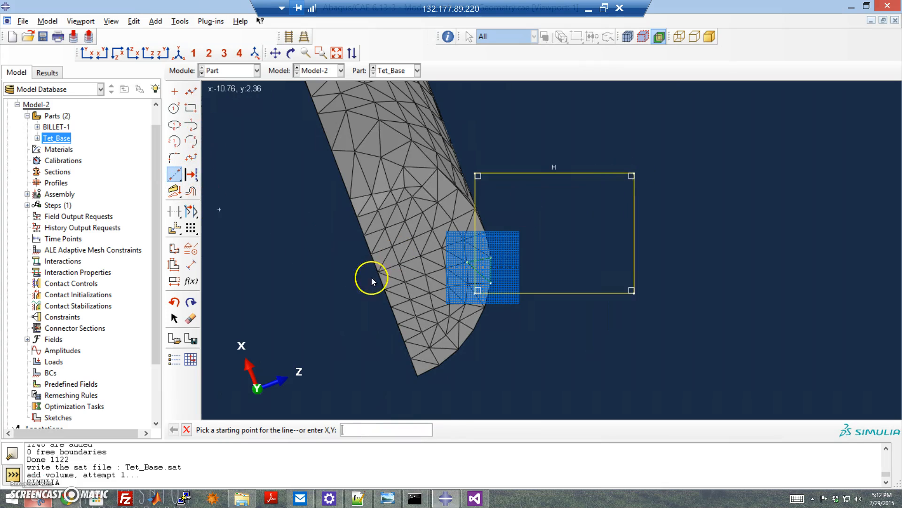
pyautogui.click(433, 308)
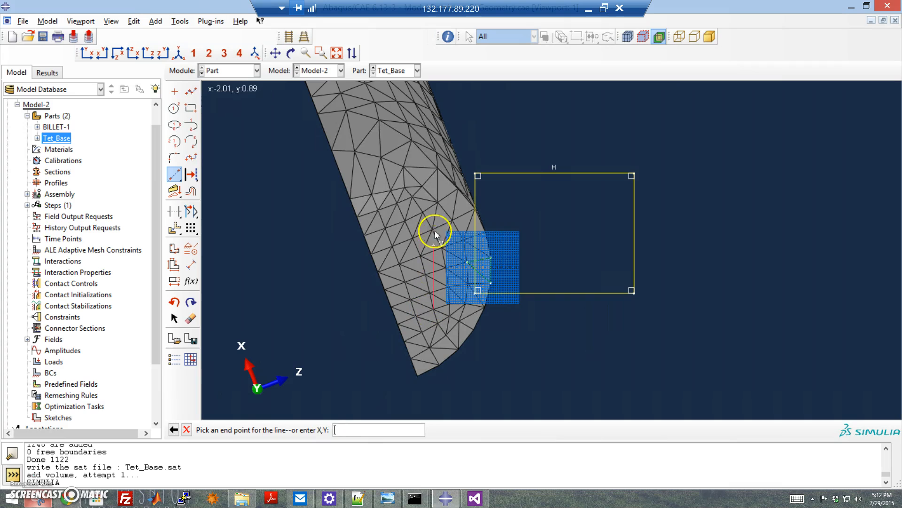
pyautogui.click(435, 169)
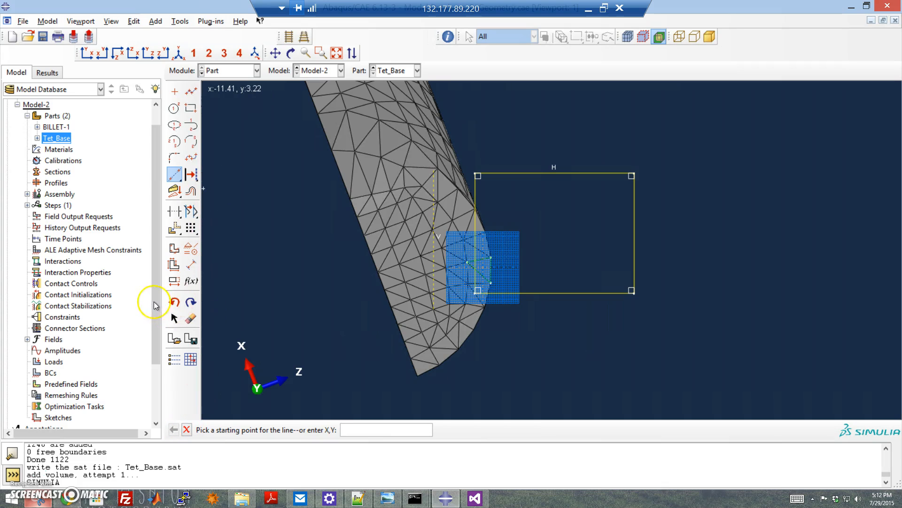
# Step: Narrow the rectangle by moving its far edge closer to the axis
pyautogui.click(174, 320)
pyautogui.moveTo(631, 256)
pyautogui.mouseDown()
pyautogui.moveTo(516, 267)
pyautogui.moveTo(536, 267)
pyautogui.mouseUp()
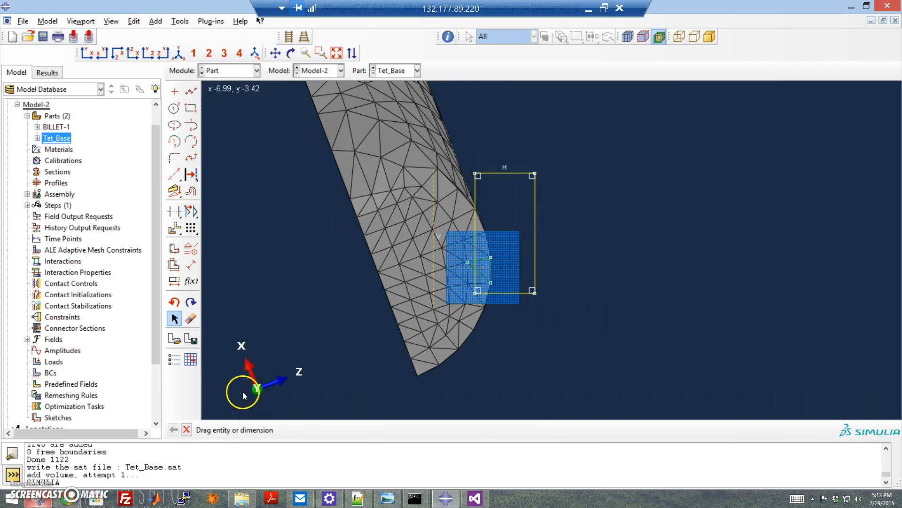
pyautogui.click(187, 431)
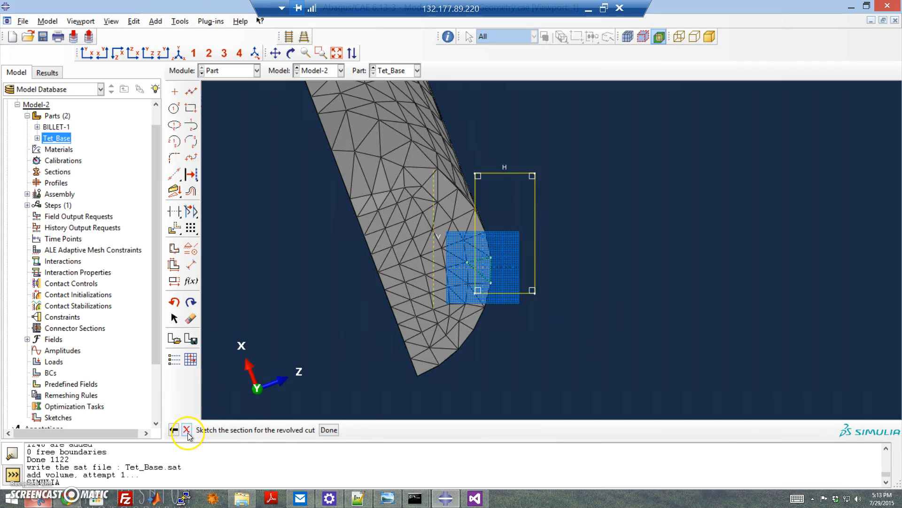
# Step: Finish the sketch and revolve the cut through 360 degrees into the billet end
pyautogui.click(328, 428)
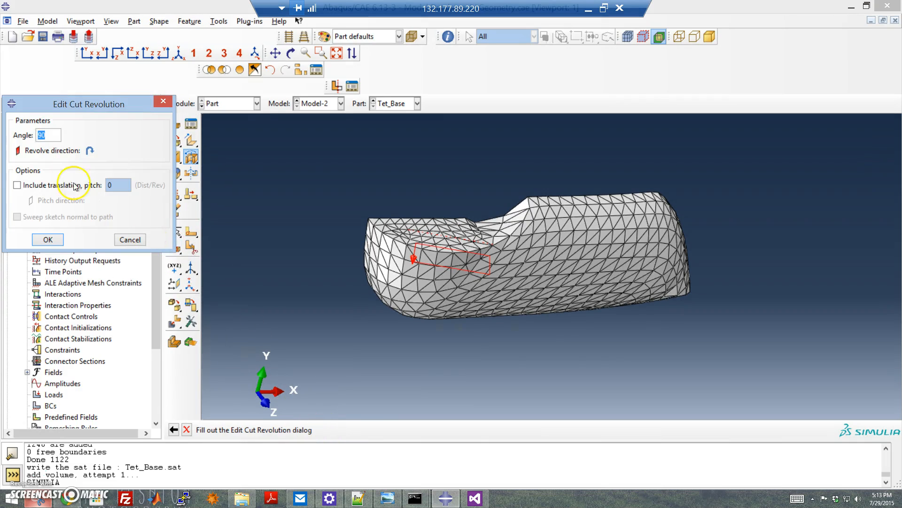
pyautogui.write('360')
pyautogui.click(51, 240)
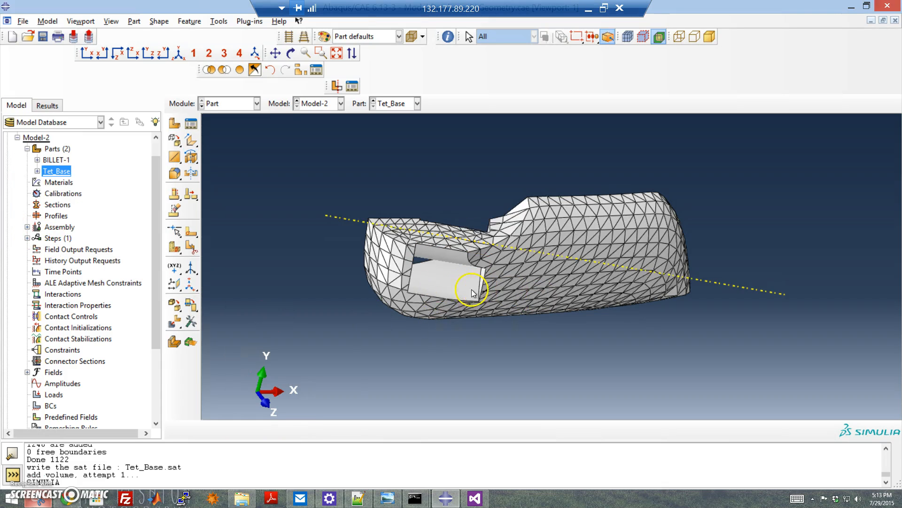
pyautogui.keyDown('ctrl'); pyautogui.keyDown('alt'); pyautogui.moveTo(439, 288); pyautogui.dragTo(469, 280); pyautogui.keyUp('alt'); pyautogui.keyUp('ctrl')
pyautogui.keyDown('ctrl'); pyautogui.keyDown('alt'); pyautogui.moveTo(461, 228); pyautogui.dragTo(487, 228); pyautogui.keyUp('alt'); pyautogui.keyUp('ctrl')
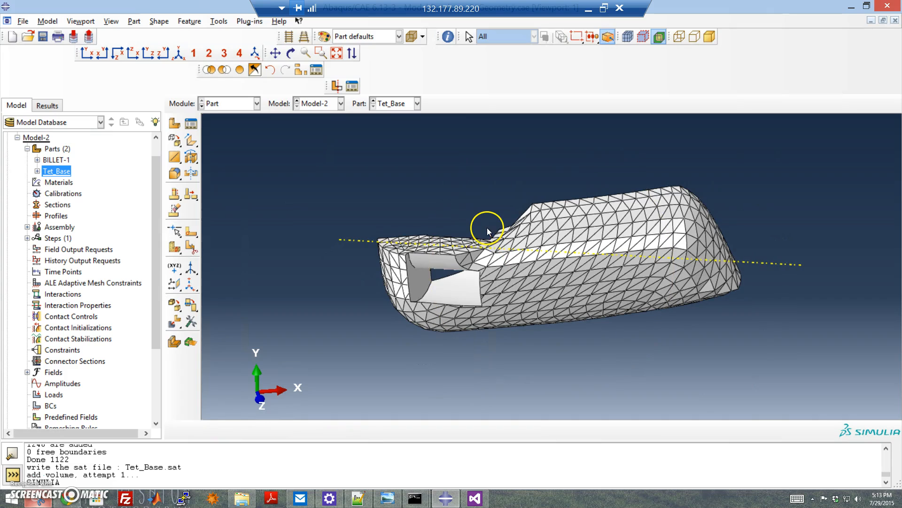
# Step: Switch to the Mesh module and assign Tet element shape mesh controls to Tet_Base
pyautogui.click(231, 104)
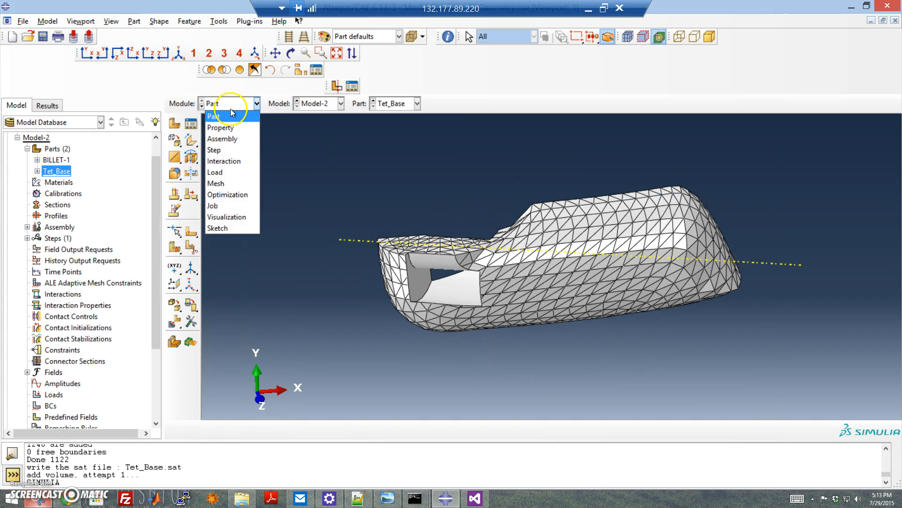
pyautogui.click(243, 183)
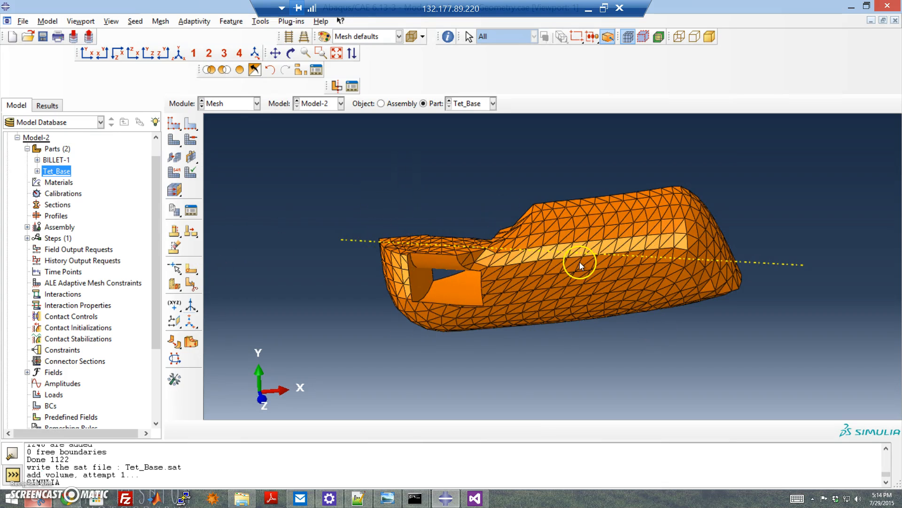
pyautogui.click(184, 141)
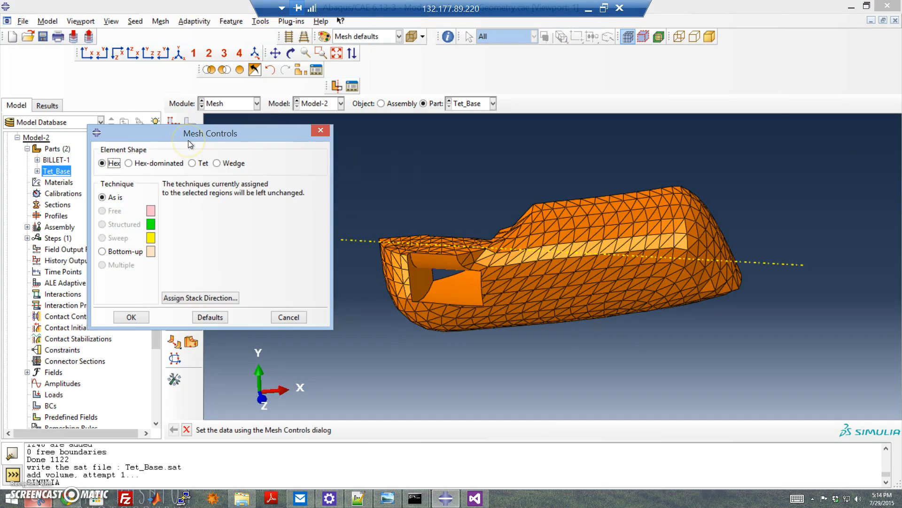
pyautogui.click(193, 164)
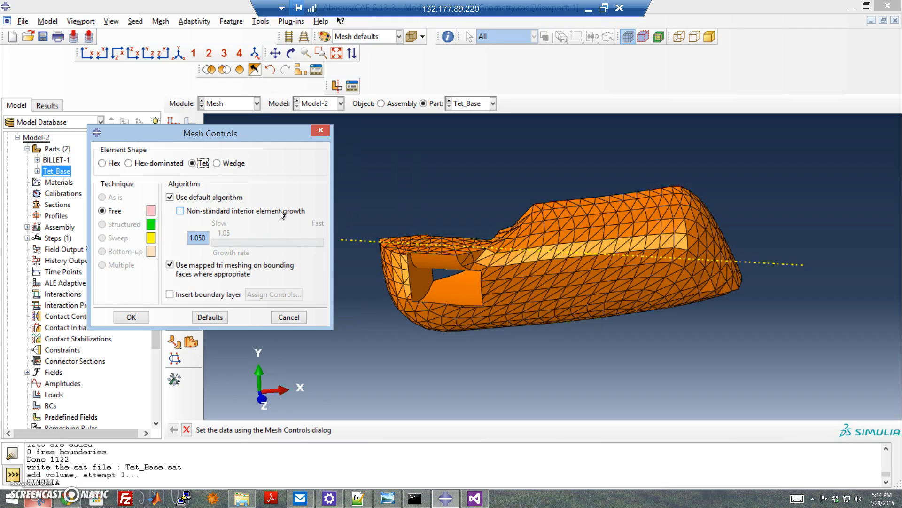
pyautogui.click(138, 319)
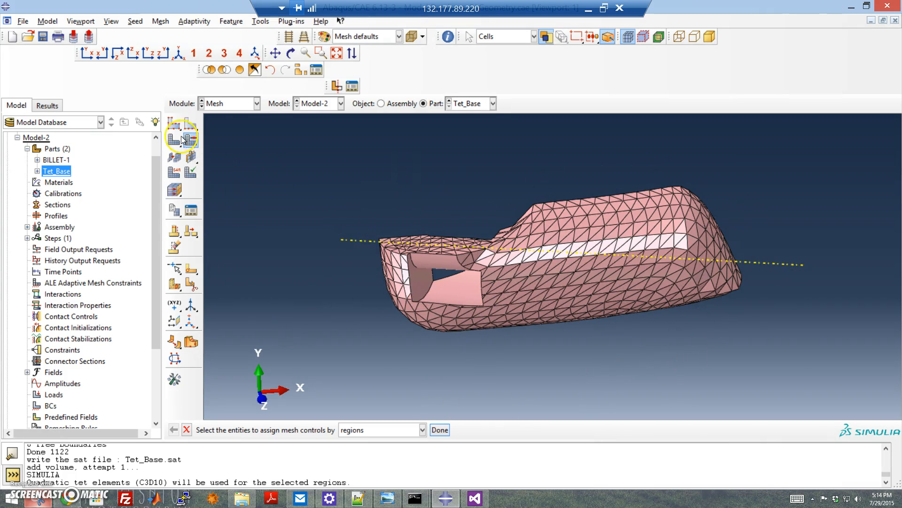
# Step: Seed the part with an approximate global size of 5
pyautogui.click(174, 124)
pyautogui.moveTo(245, 212); pyautogui.dragTo(182, 170)
pyautogui.write('5')
pyautogui.click(131, 315)
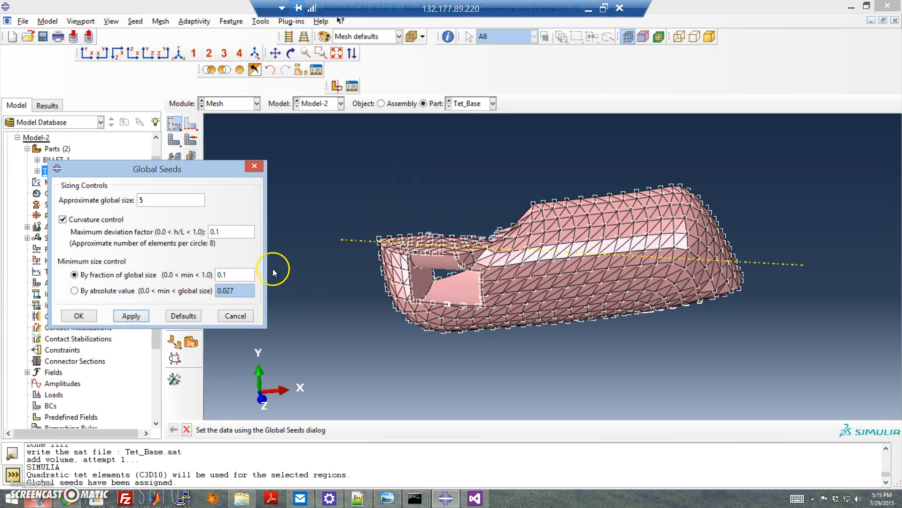
pyautogui.click(78, 316)
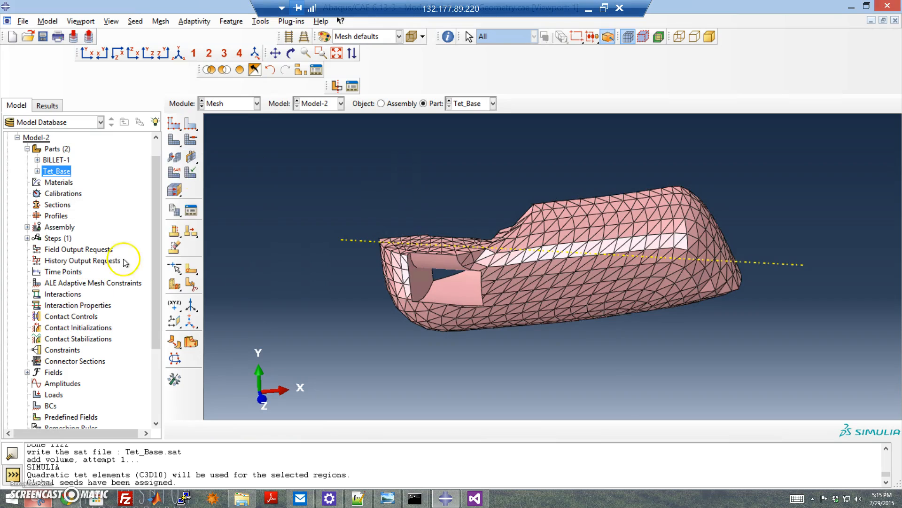
# Step: Mesh Tet_Base, inspect the generated mesh from another angle, and delete the mesh again
pyautogui.click(174, 140)
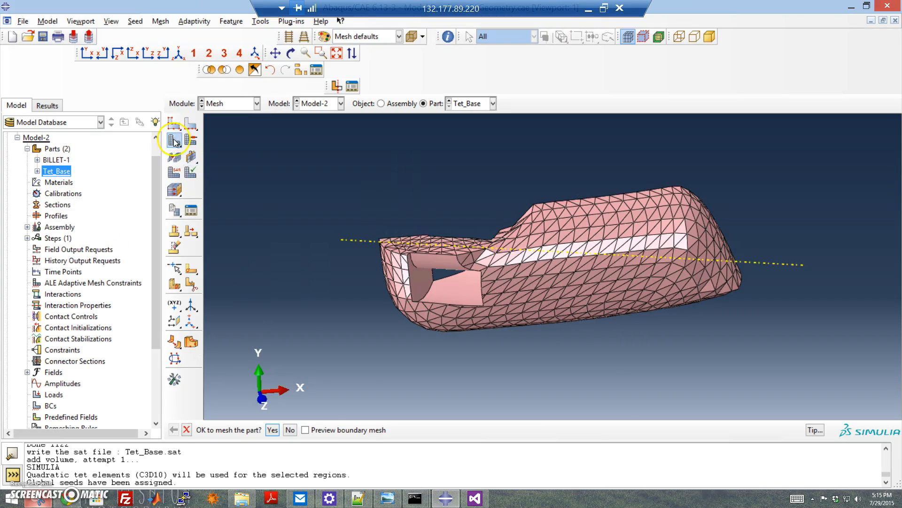
pyautogui.click(273, 430)
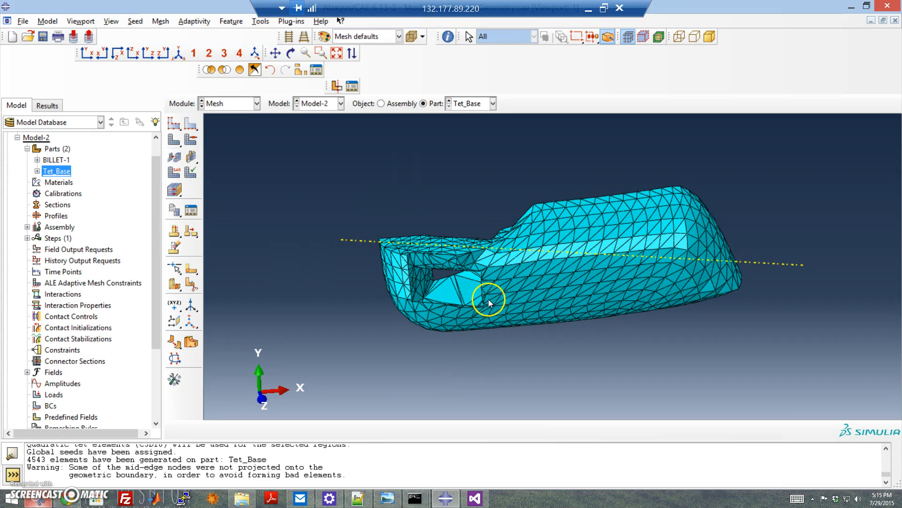
pyautogui.keyDown('ctrl'); pyautogui.keyDown('alt'); pyautogui.moveTo(525, 283); pyautogui.dragTo(605, 236); pyautogui.keyUp('alt'); pyautogui.keyUp('ctrl')
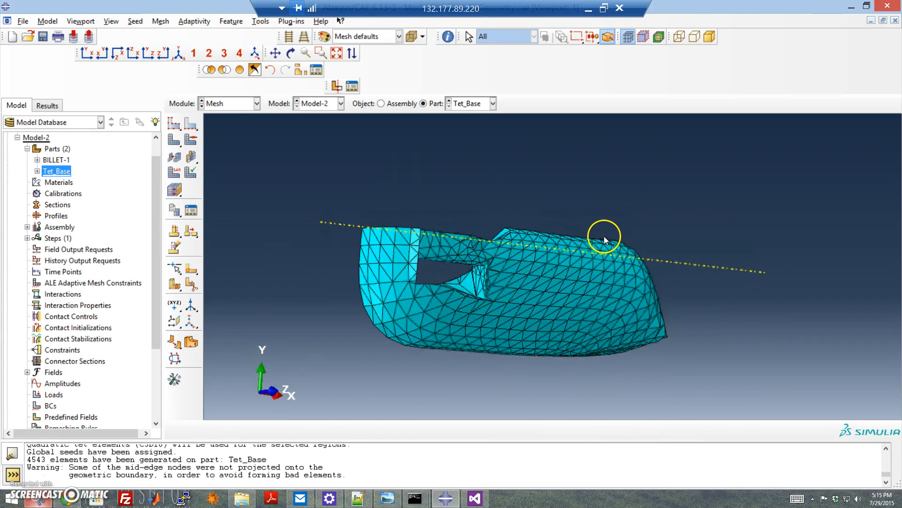
pyautogui.scroll(5, 483, 286)
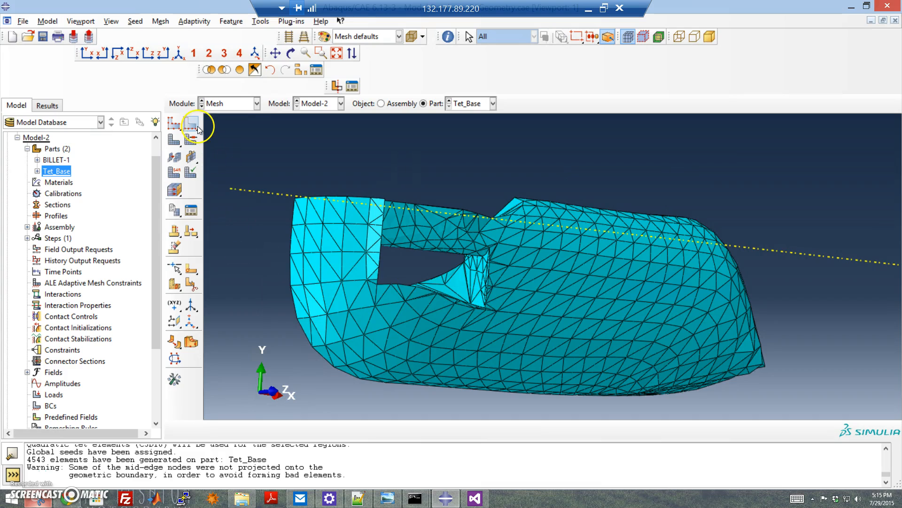
pyautogui.moveTo(181, 143); pyautogui.dragTo(227, 139)
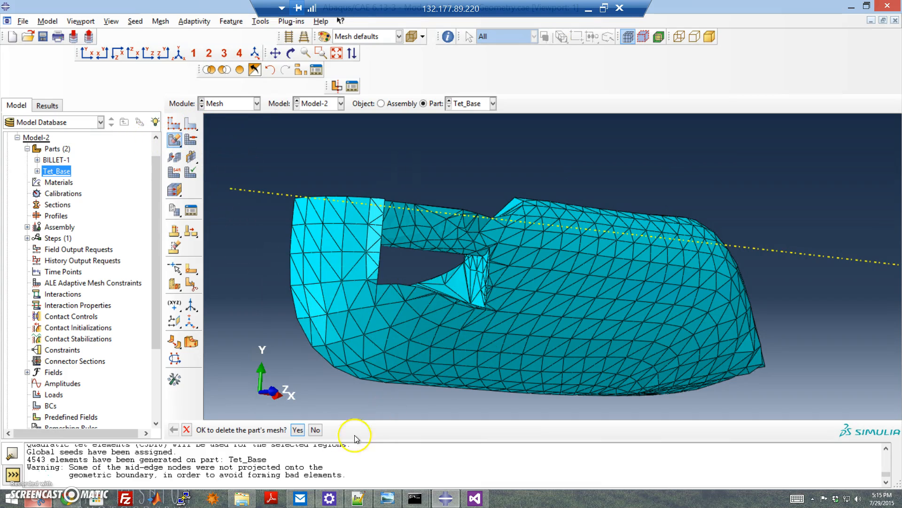
pyautogui.click(299, 430)
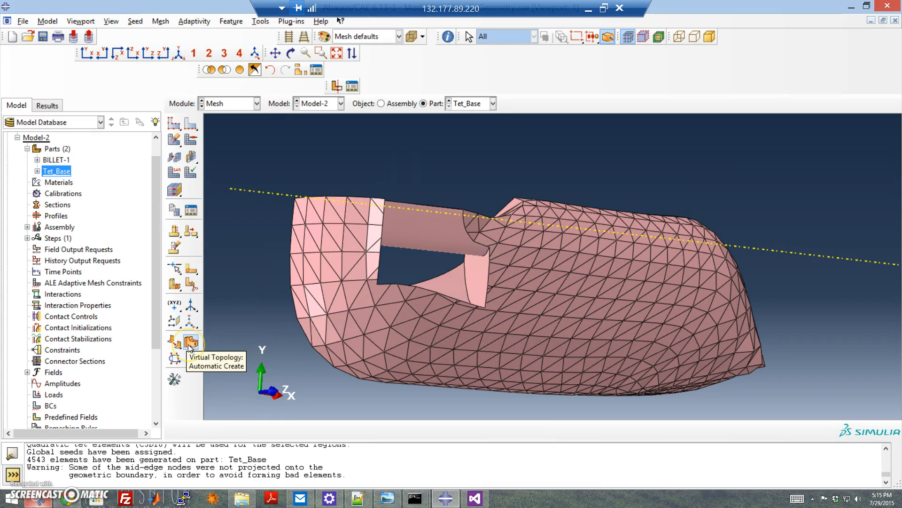
# Step: Open the automatic virtual topology dialog and compare it with reference settings in a snipping tool window
pyautogui.click(407, 242)
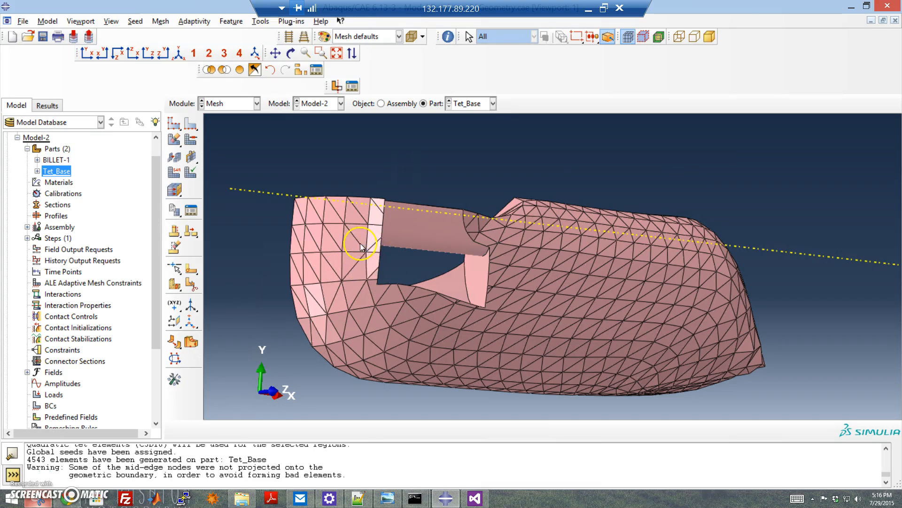
pyautogui.click(192, 341)
pyautogui.click(560, 343)
pyautogui.click(405, 431)
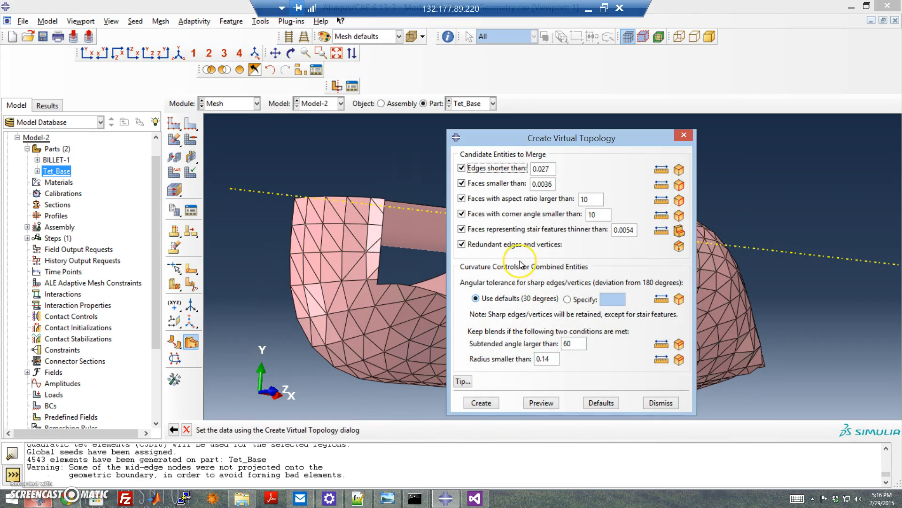
pyautogui.moveTo(570, 144); pyautogui.dragTo(184, 116)
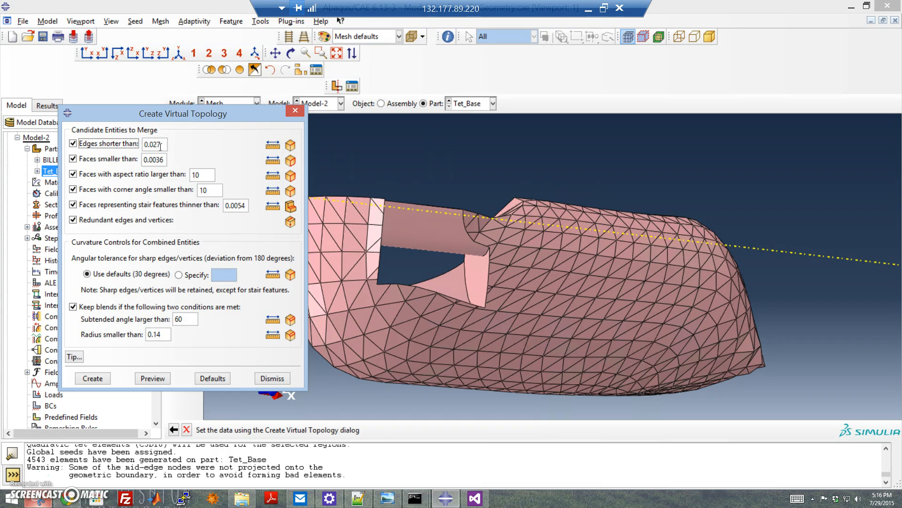
pyautogui.click(29, 502)
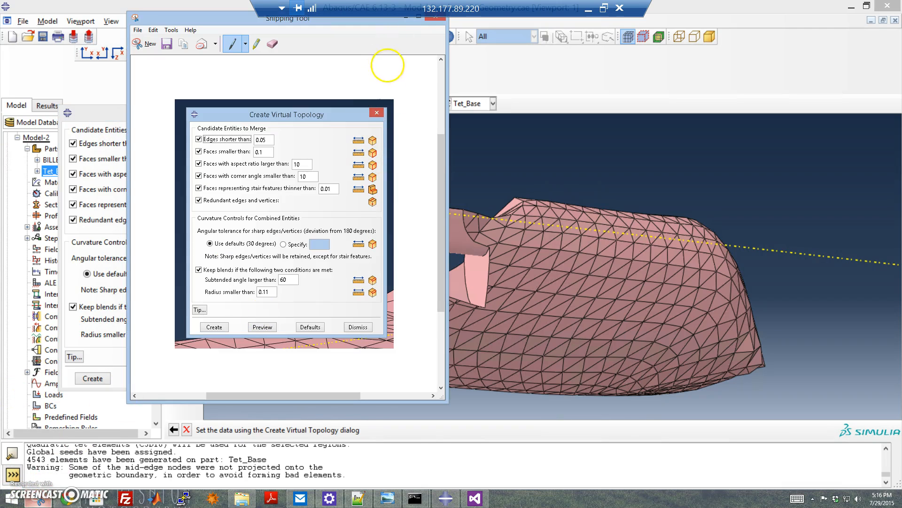
pyautogui.click(402, 21)
# Step: Set edges shorter than 0.05, faces smaller than 0.1 and stair features thinner than 0.01, then preview and create the virtual topology
pyautogui.moveTo(162, 145)
pyautogui.mouseDown()
pyautogui.moveTo(148, 150)
pyautogui.moveTo(157, 147)
pyautogui.mouseUp()
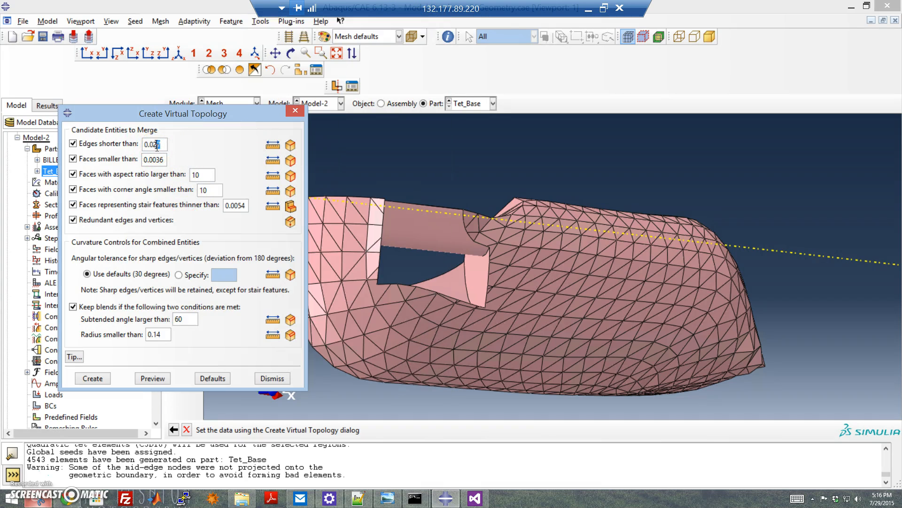
pyautogui.moveTo(157, 147); pyautogui.dragTo(144, 161)
pyautogui.write('5')
pyautogui.write('0.1')
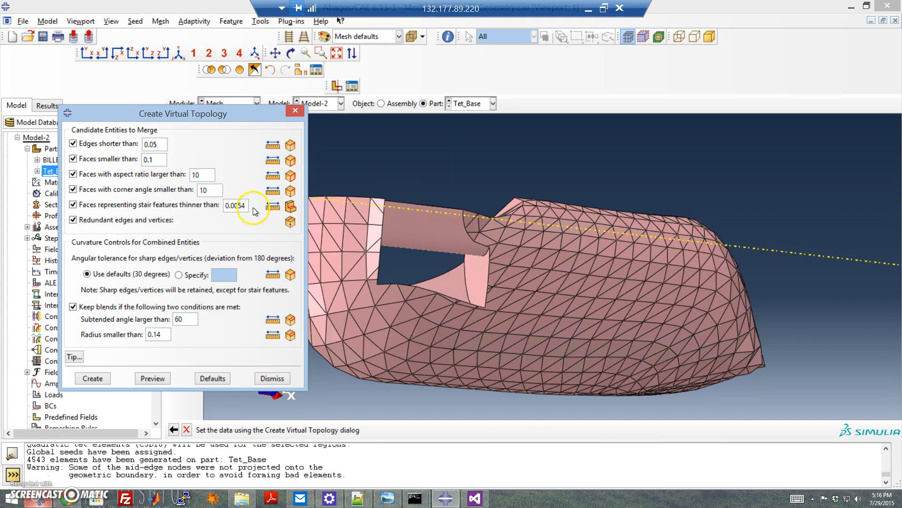
pyautogui.moveTo(245, 206); pyautogui.dragTo(236, 203)
pyautogui.write('1')
pyautogui.click(149, 378)
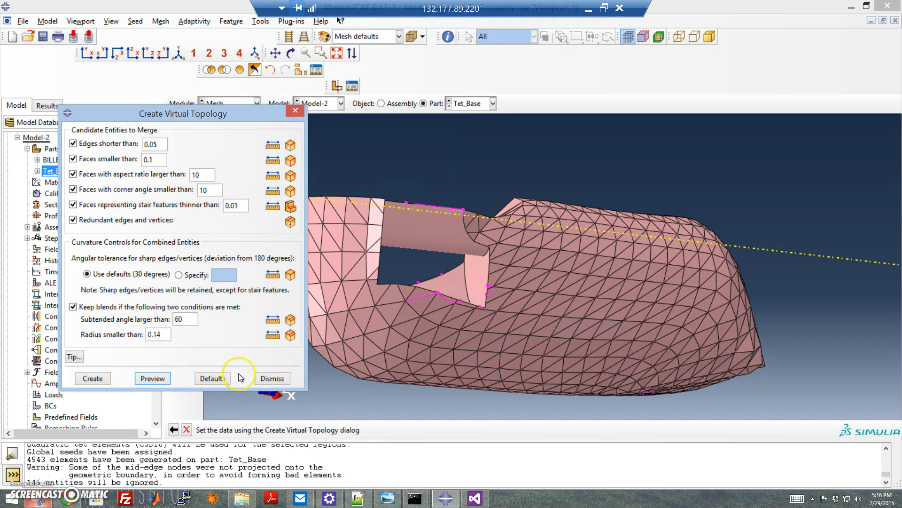
pyautogui.click(92, 379)
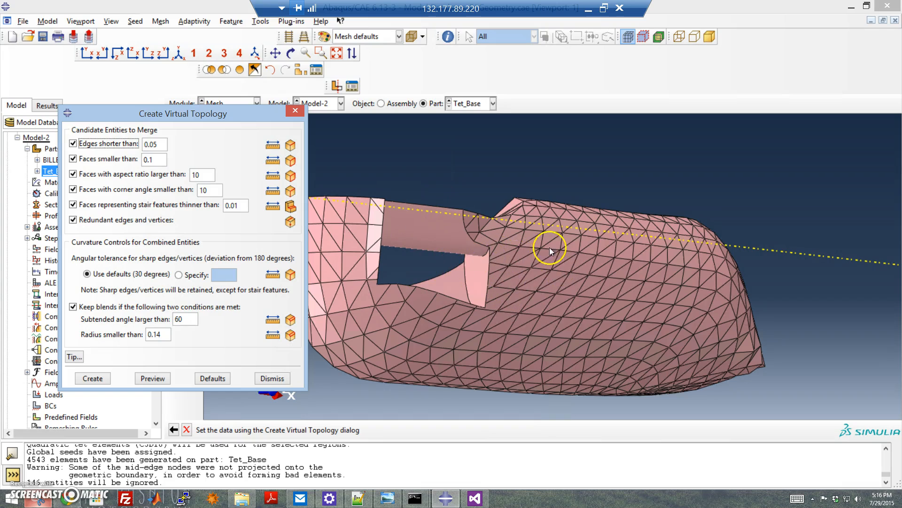
# Step: Raise the edges-shorter-than limit to 0.1 and preview the virtual topology
pyautogui.click(566, 250)
pyautogui.moveTo(566, 251); pyautogui.dragTo(528, 336)
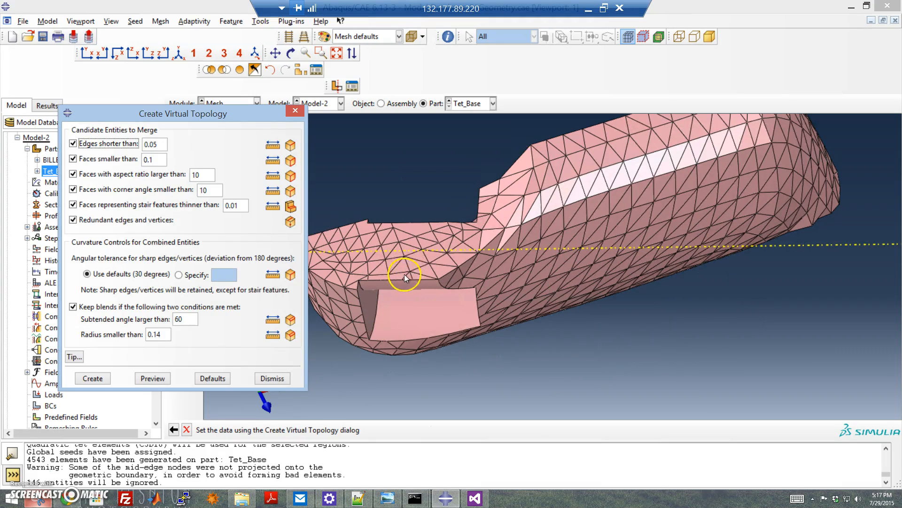
pyautogui.click(155, 149)
pyautogui.press('BackSpace')
pyautogui.press('BackSpace')
pyautogui.write('1')
pyautogui.click(152, 378)
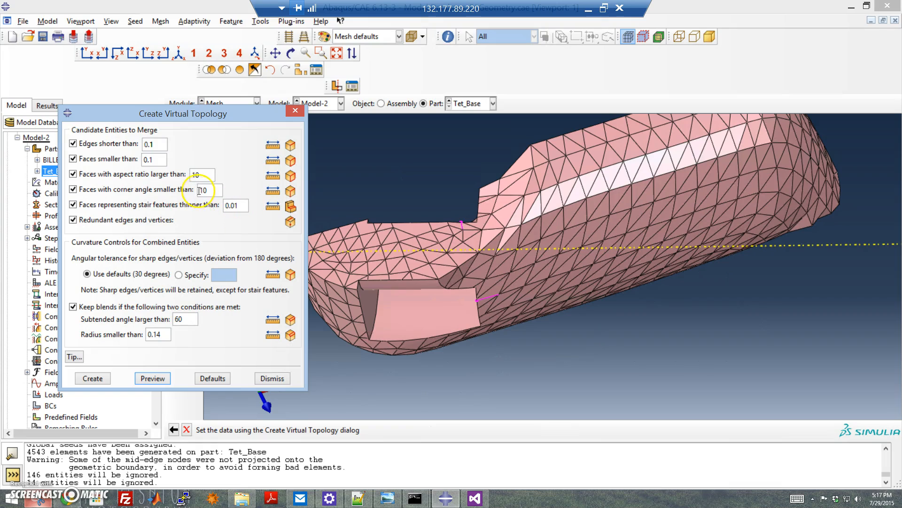
# Step: Try corner angle limits of 30 and 20, then create the virtual topology with 20
pyautogui.moveTo(217, 190); pyautogui.dragTo(200, 192)
pyautogui.write('30')
pyautogui.click(161, 382)
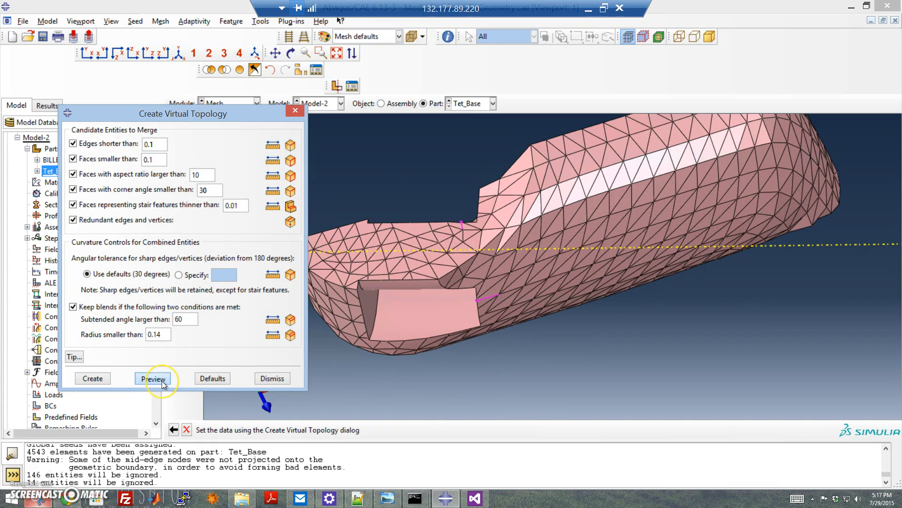
pyautogui.click(207, 195)
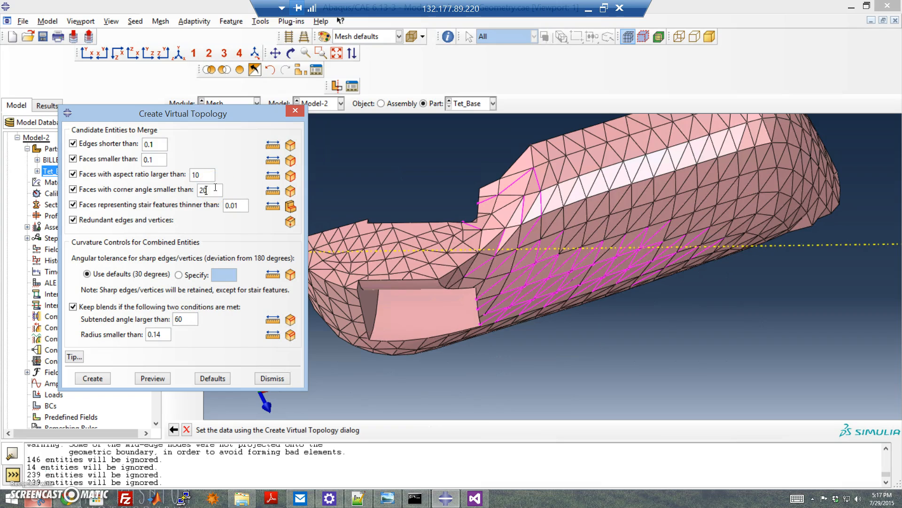
pyautogui.click(153, 380)
pyautogui.click(97, 378)
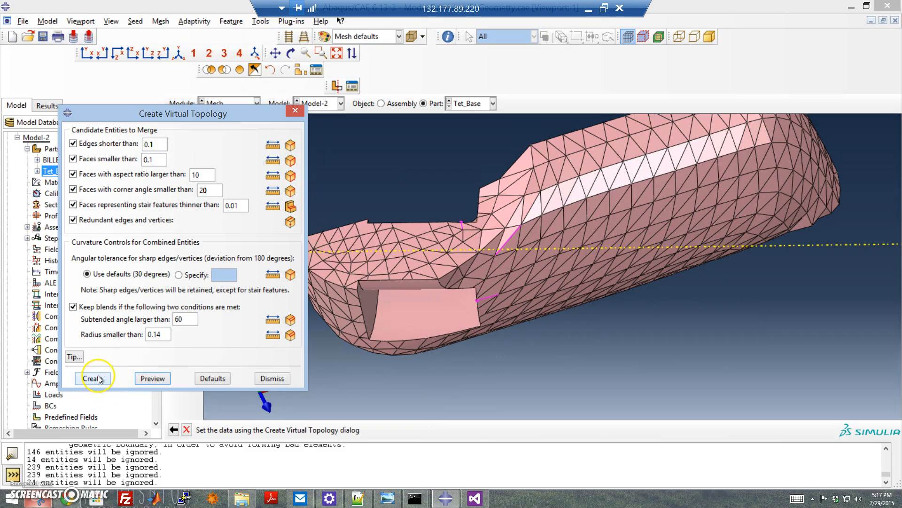
# Step: Try face-size limits of 0.5 and 0.3, create the virtual topology with 0.3, and close the dialog
pyautogui.click(159, 162)
pyautogui.click(150, 159)
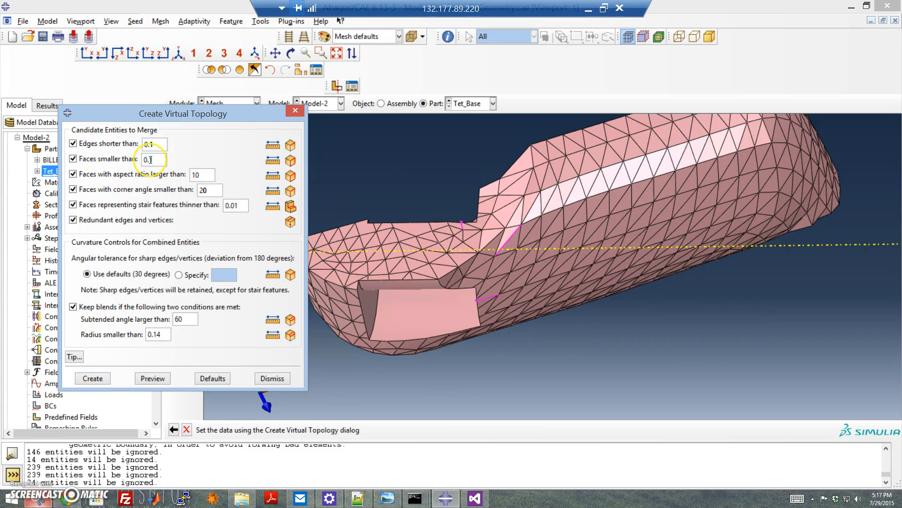
pyautogui.press('BackSpace')
pyautogui.write('5')
pyautogui.click(149, 378)
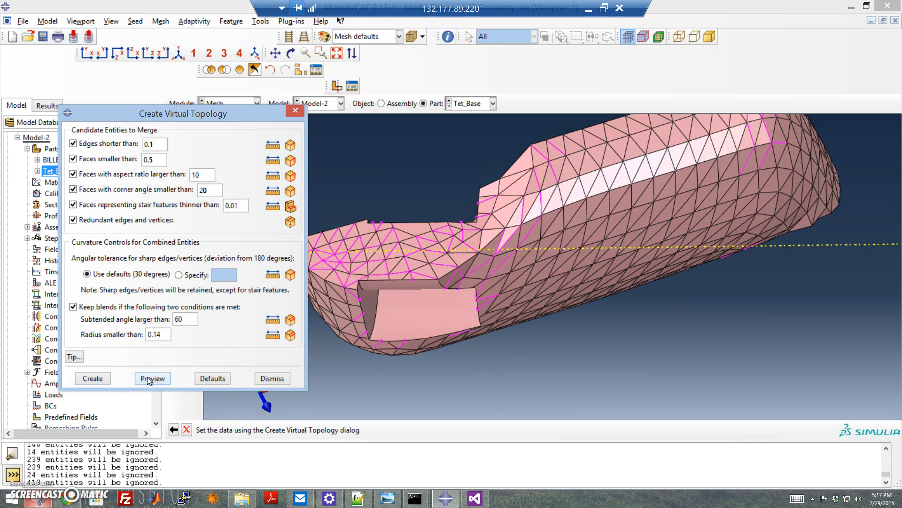
pyautogui.click(153, 160)
pyautogui.click(161, 378)
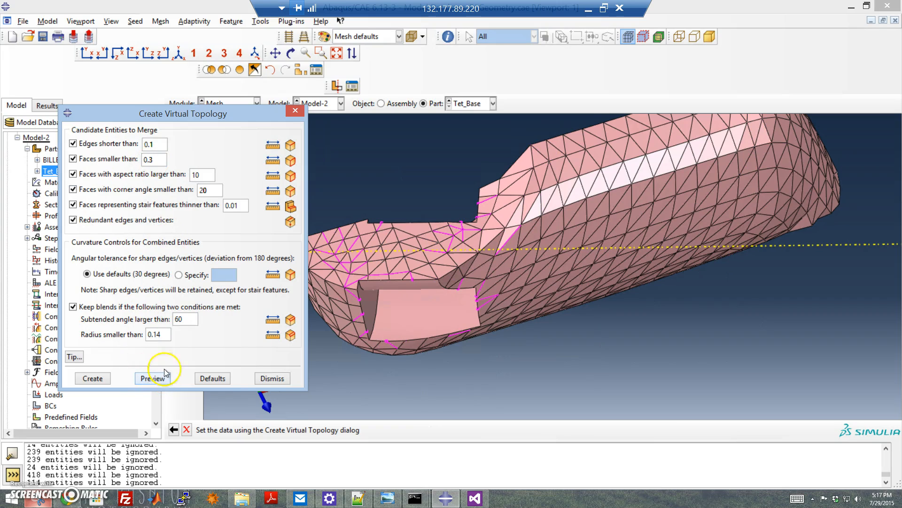
pyautogui.click(101, 379)
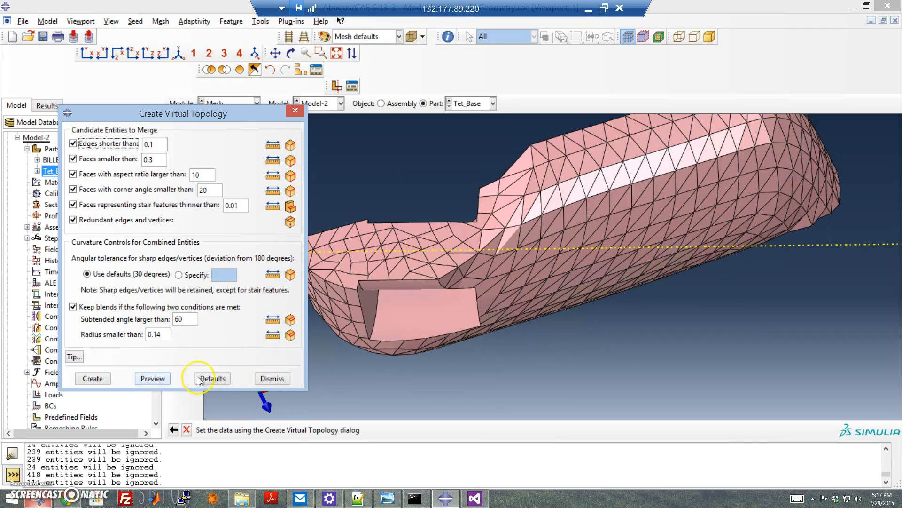
pyautogui.click(271, 379)
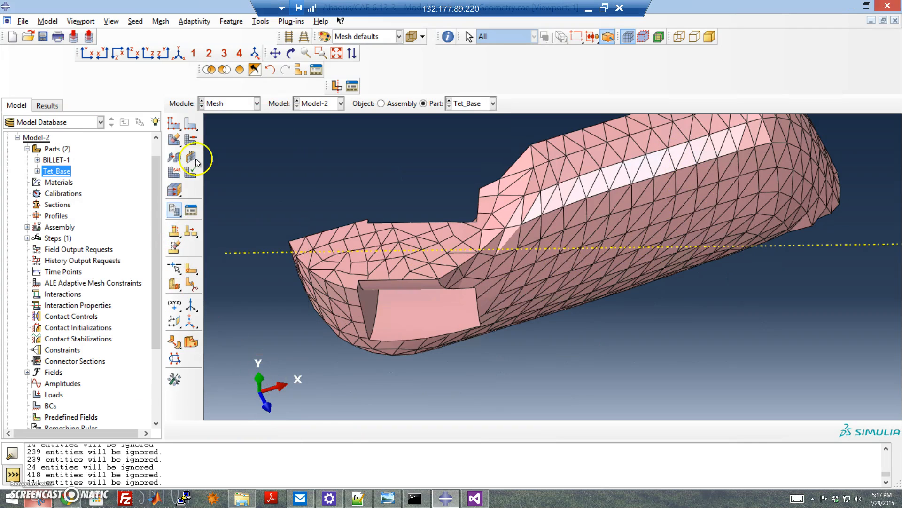
# Step: Mesh Tet_Base again with the existing global seeds
pyautogui.click(174, 124)
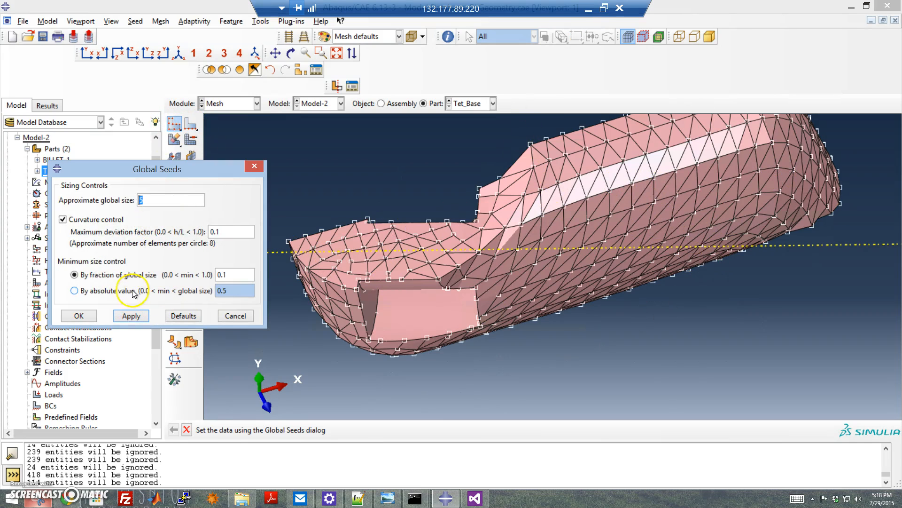
pyautogui.click(235, 316)
pyautogui.moveTo(174, 140); pyautogui.dragTo(193, 149)
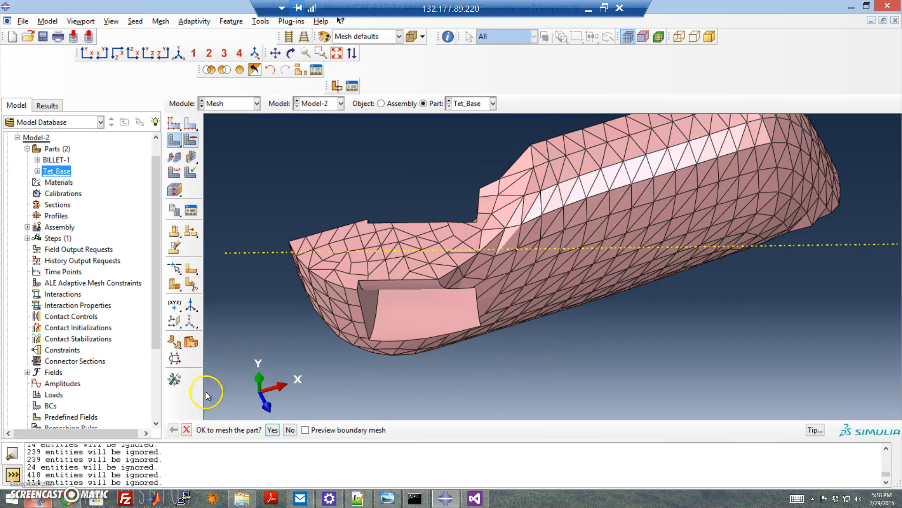
pyautogui.click(273, 430)
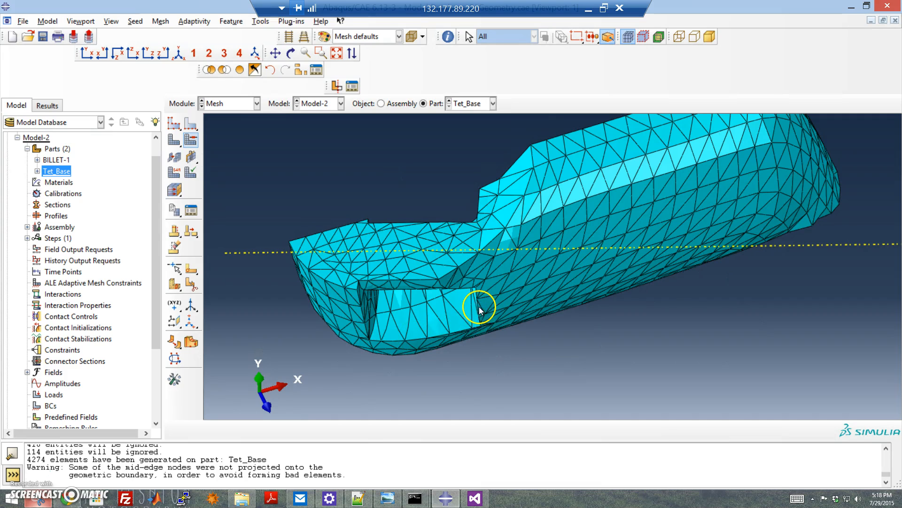
pyautogui.keyDown('ctrl'); pyautogui.keyDown('alt'); pyautogui.moveTo(461, 263); pyautogui.dragTo(438, 290); pyautogui.keyUp('alt'); pyautogui.keyUp('ctrl')
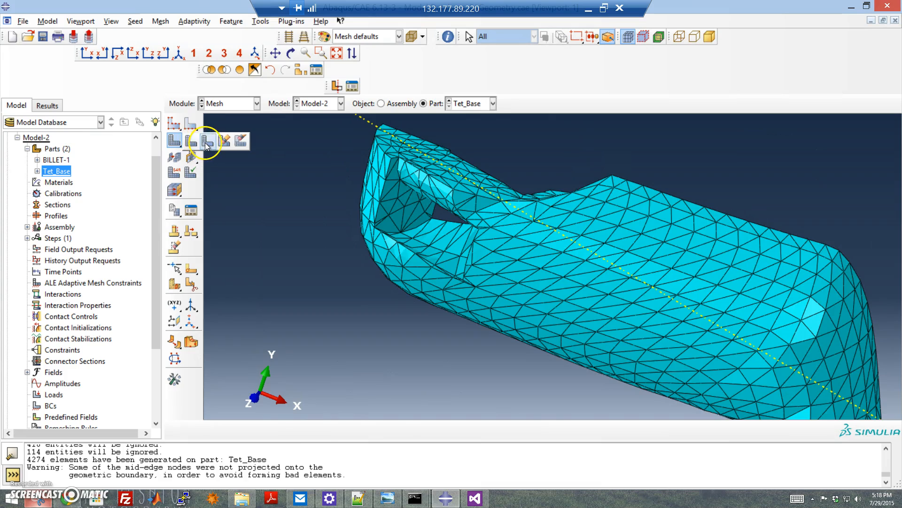
pyautogui.click(192, 142)
pyautogui.click(483, 256)
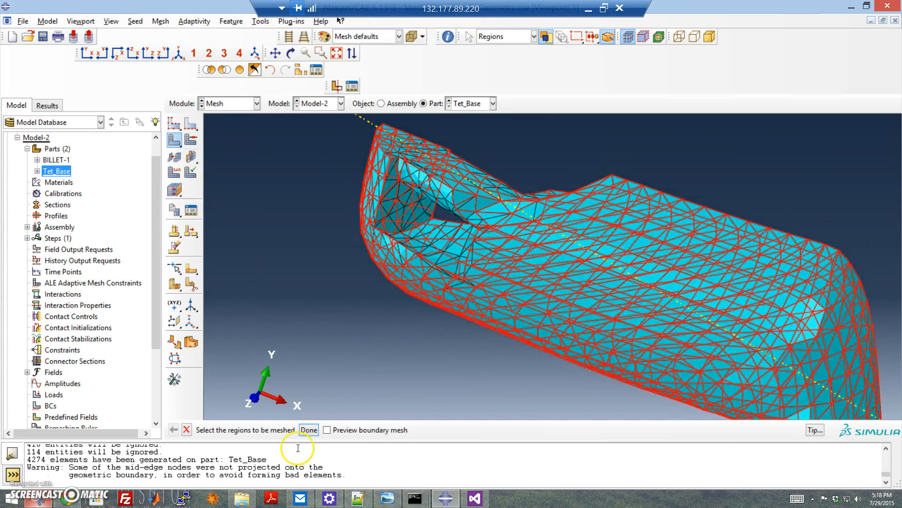
# Step: Set the approximate global seed size of Tet_Base to 0.27 and apply the seeds
pyautogui.click(174, 124)
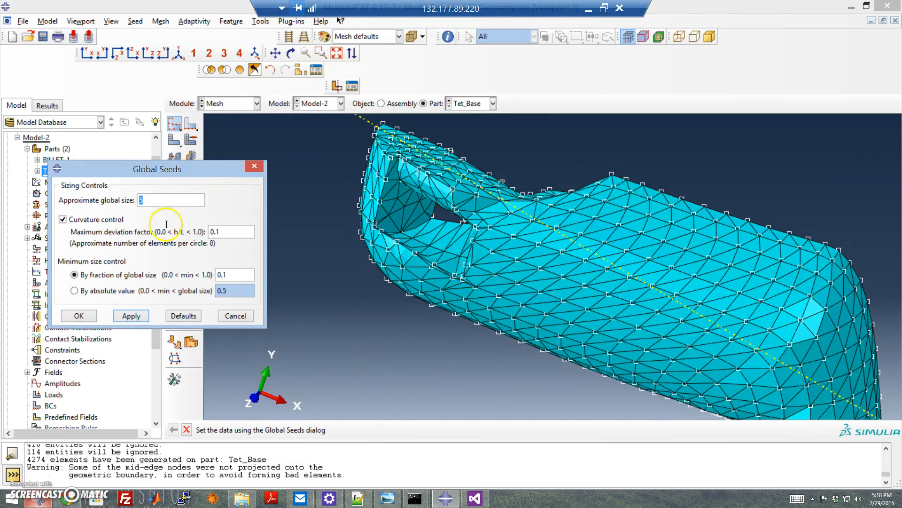
pyautogui.click(177, 204)
pyautogui.click(126, 319)
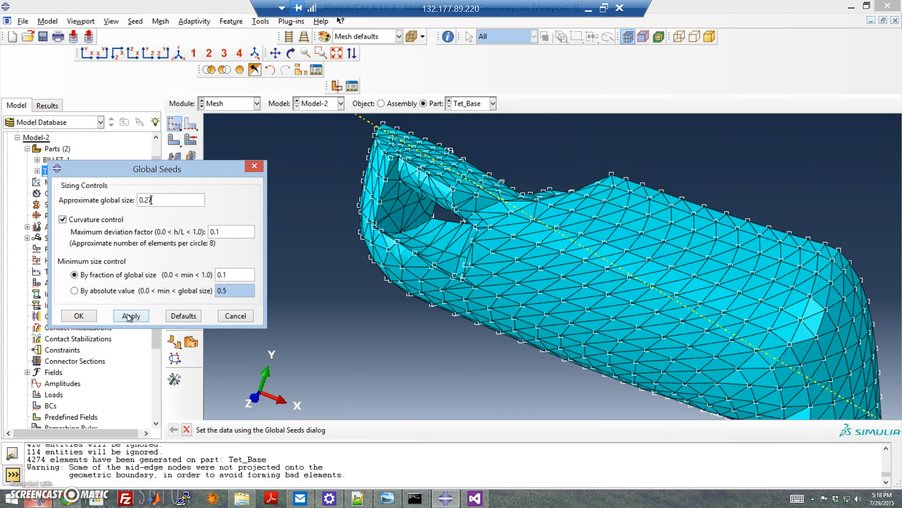
pyautogui.click(594, 318)
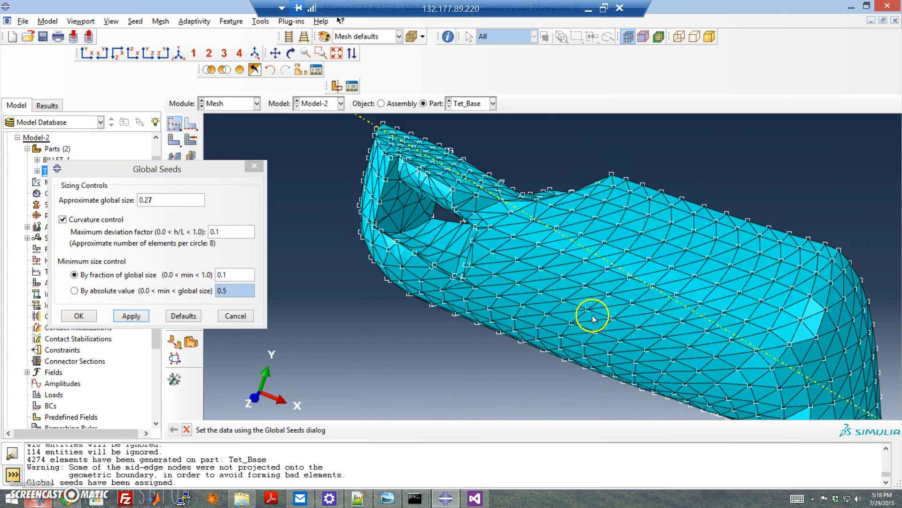
pyautogui.click(77, 316)
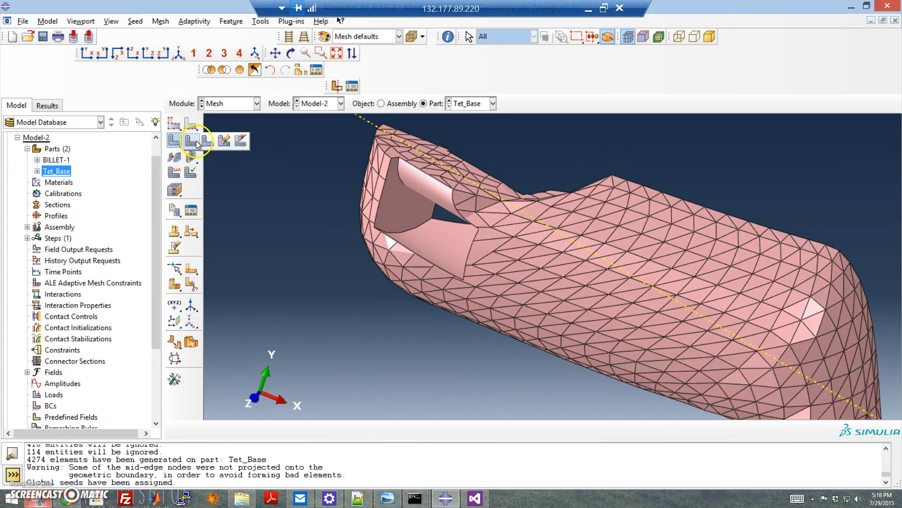
# Step: Mesh Tet_Base again with the 0.27 global seeds and inspect the refined tetrahedral mesh
pyautogui.click(178, 140)
pyautogui.click(272, 429)
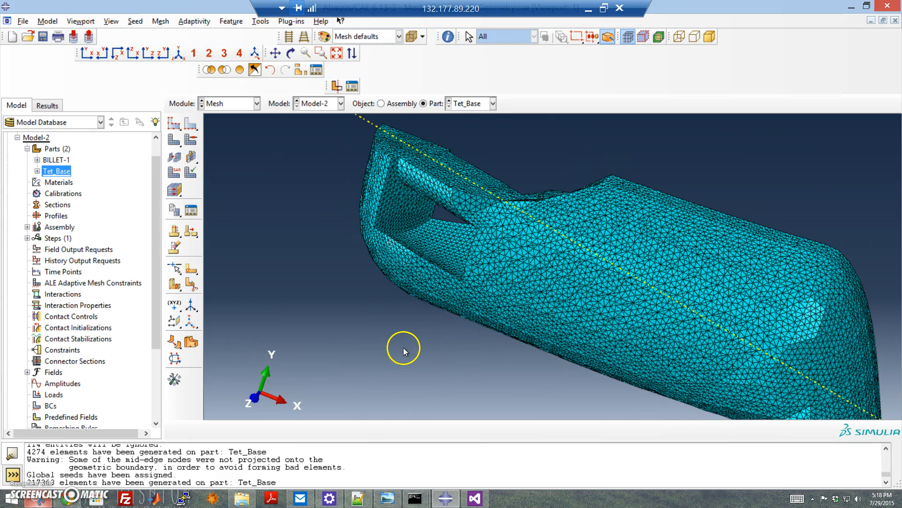
pyautogui.scroll(-3, 587, 269)
pyautogui.scroll(4, 584, 267)
pyautogui.scroll(2, 633, 297)
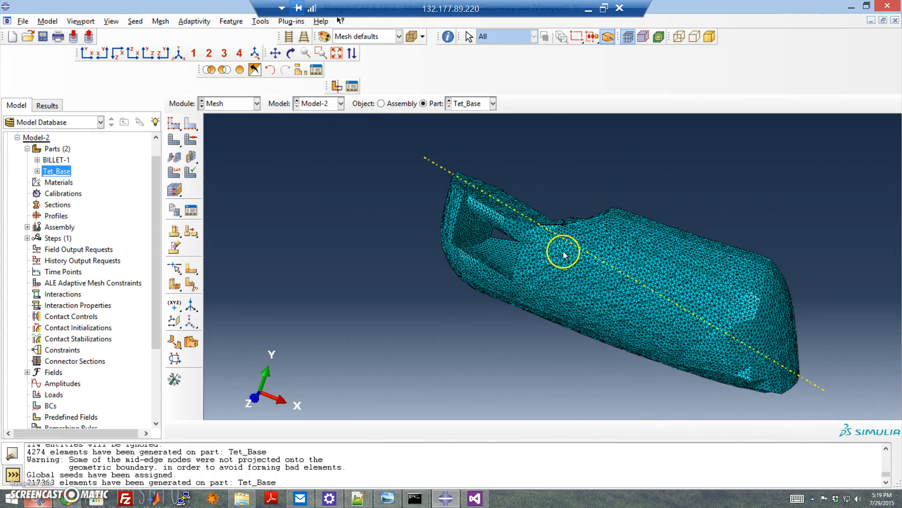
pyautogui.keyDown('ctrl'); pyautogui.keyDown('alt'); pyautogui.moveTo(570, 255); pyautogui.dragTo(671, 322); pyautogui.keyUp('alt'); pyautogui.keyUp('ctrl')
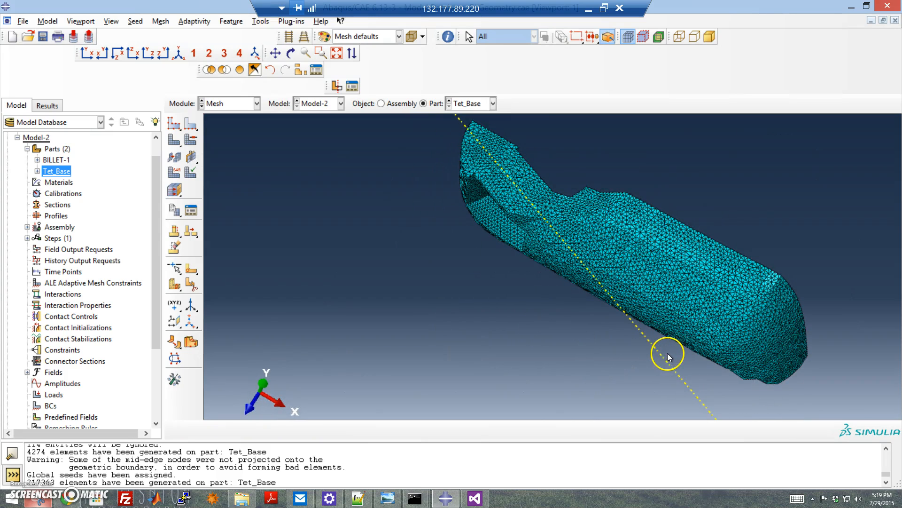
pyautogui.keyDown('ctrl'); pyautogui.keyDown('alt'); pyautogui.moveTo(564, 305); pyautogui.dragTo(512, 239); pyautogui.keyUp('alt'); pyautogui.keyUp('ctrl')
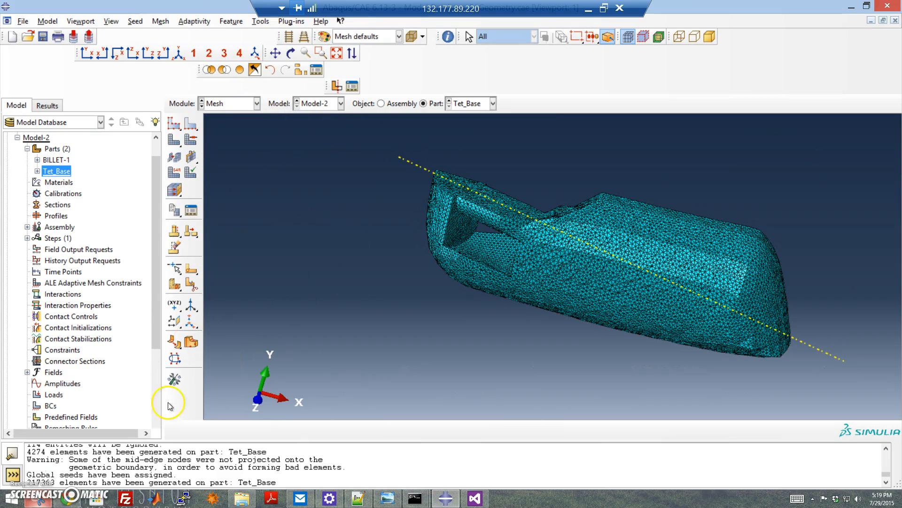
pyautogui.click(175, 380)
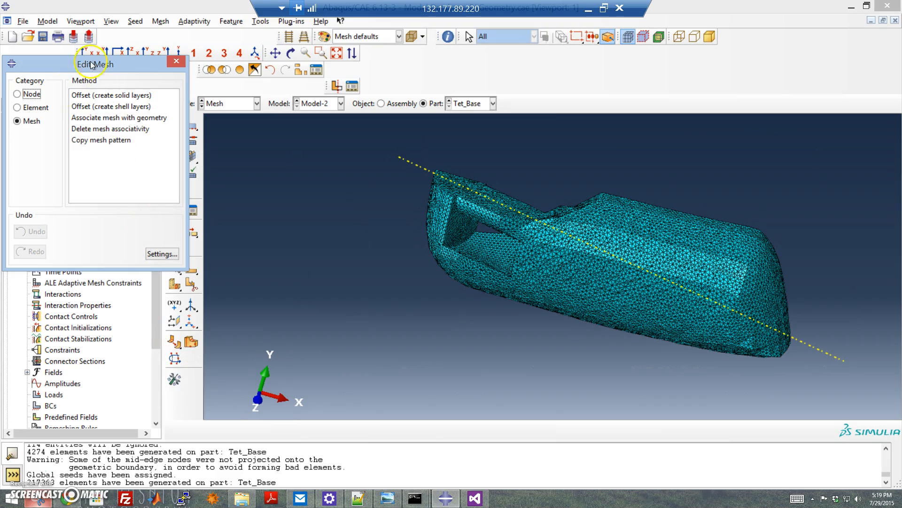
pyautogui.click(30, 107)
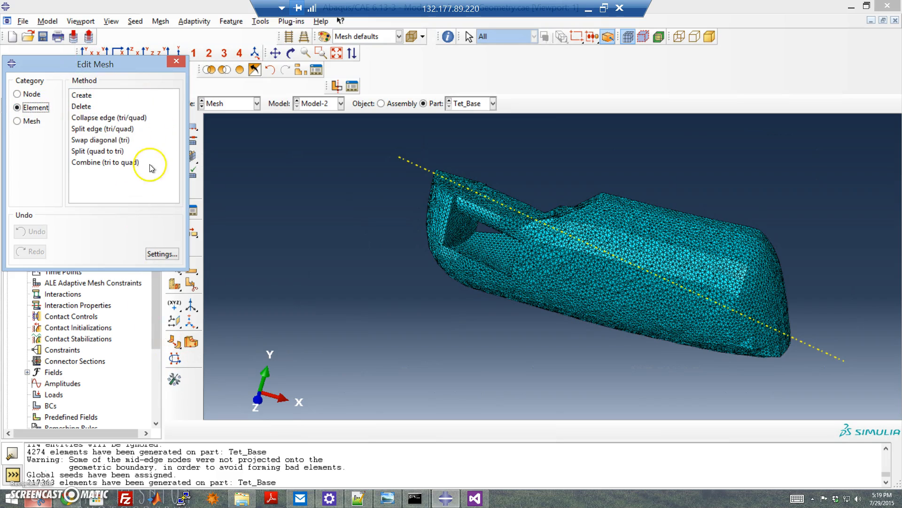
pyautogui.click(17, 121)
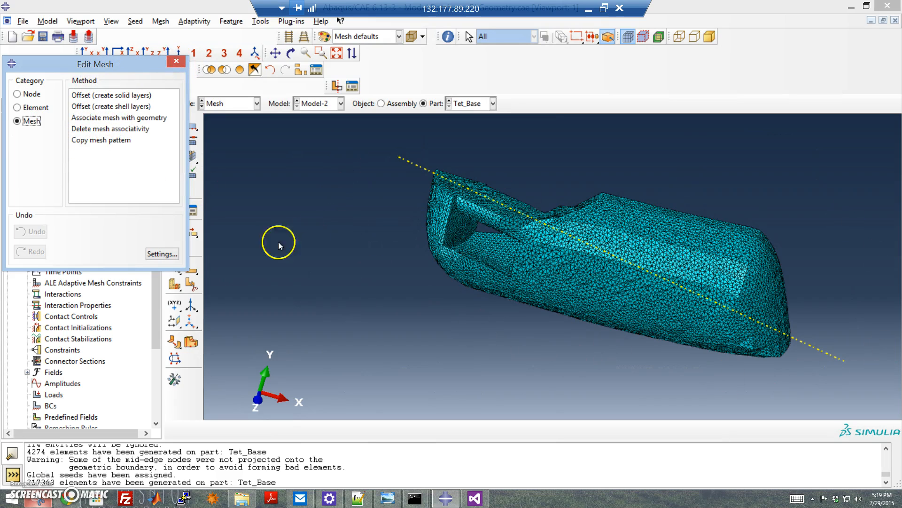
pyautogui.click(175, 61)
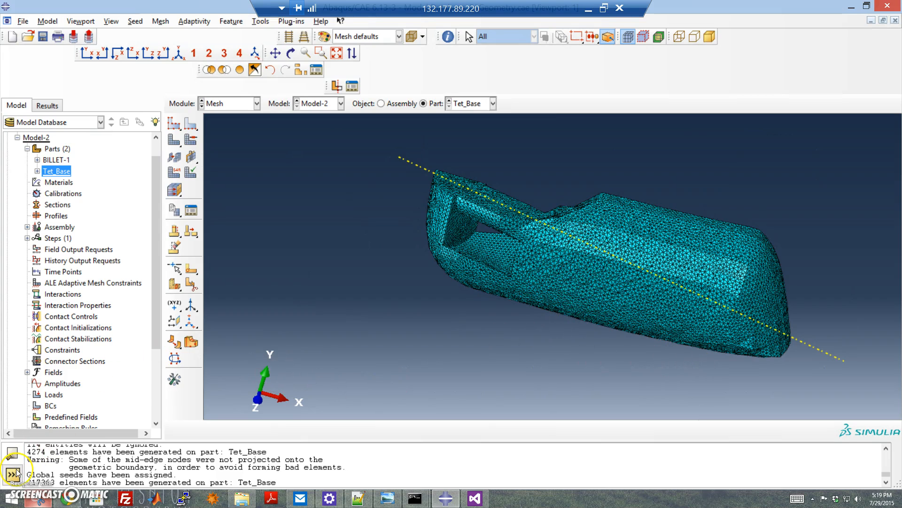
pyautogui.keyDown('ctrl'); pyautogui.keyDown('alt'); pyautogui.moveTo(593, 236); pyautogui.dragTo(610, 261); pyautogui.keyUp('alt'); pyautogui.keyUp('ctrl')
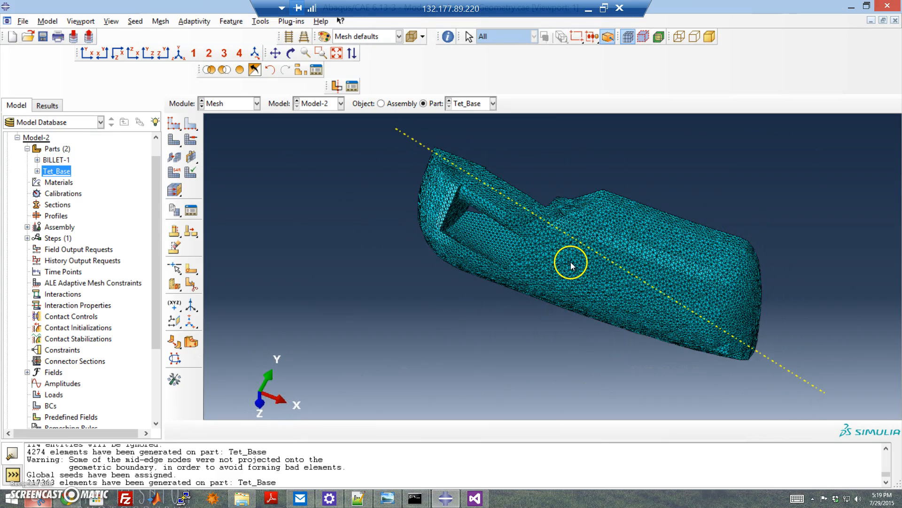